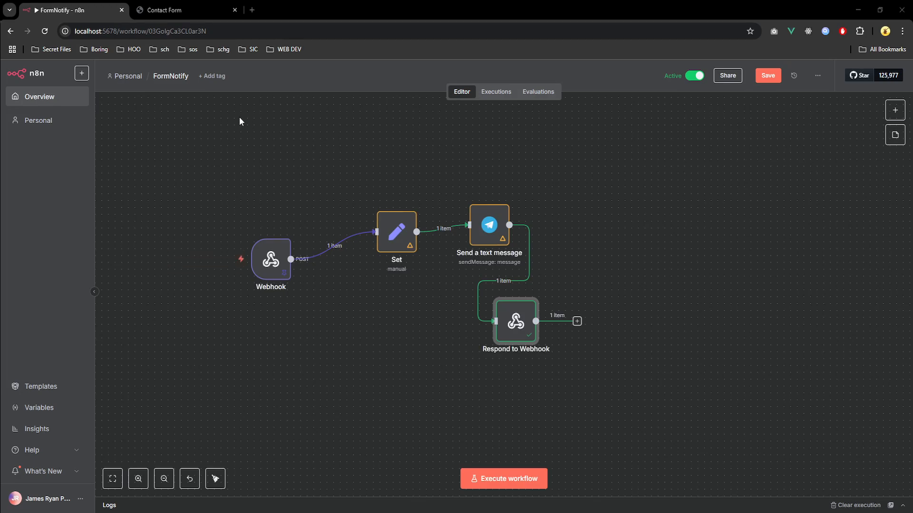
- View the Contact Us form page alongside the FormNotify workflow canvas
click(184, 11)
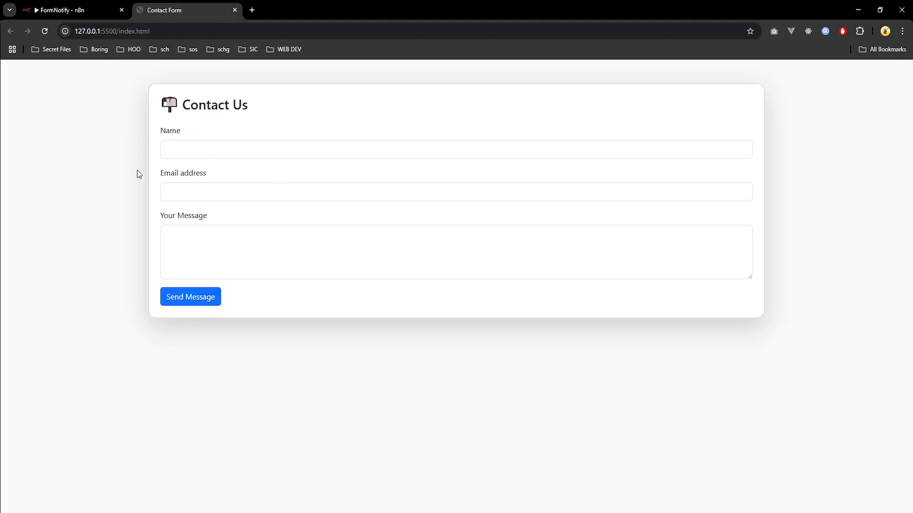
click(95, 4)
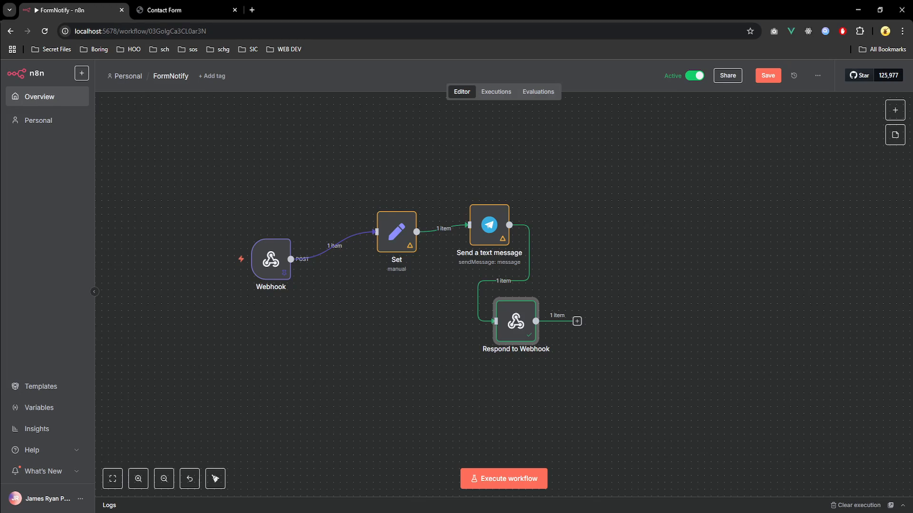
click(209, 6)
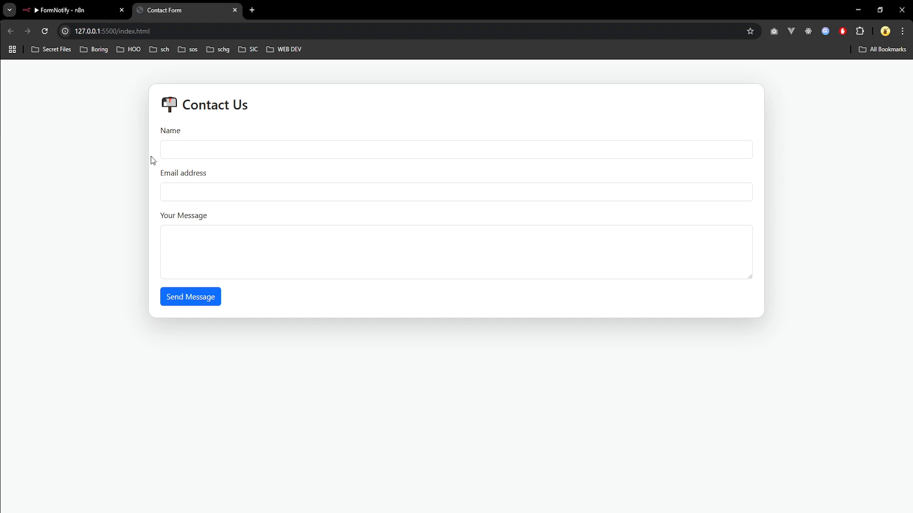
- Switch to VS Code and examine the contact form markup with its name, email and message fields in index.html
key(alt+Tab)
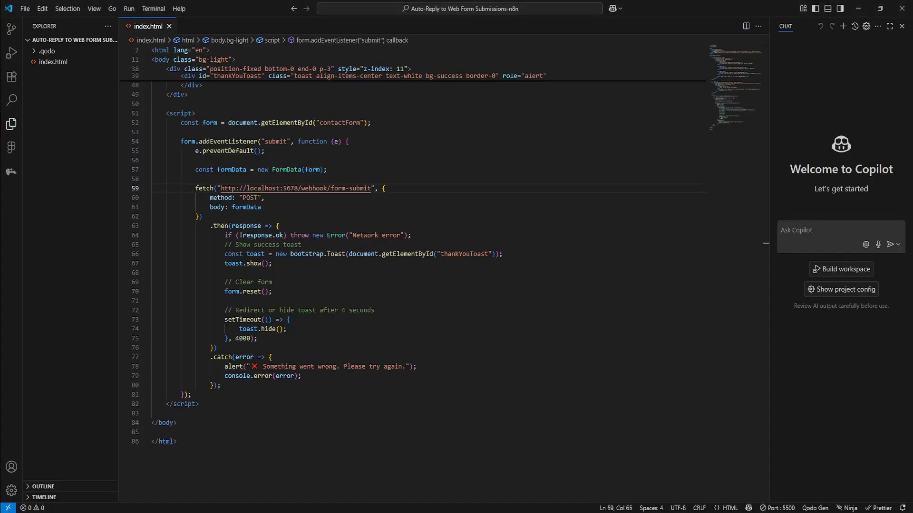
scroll(304, 216, up, 7)
scroll(304, 216, up, 5)
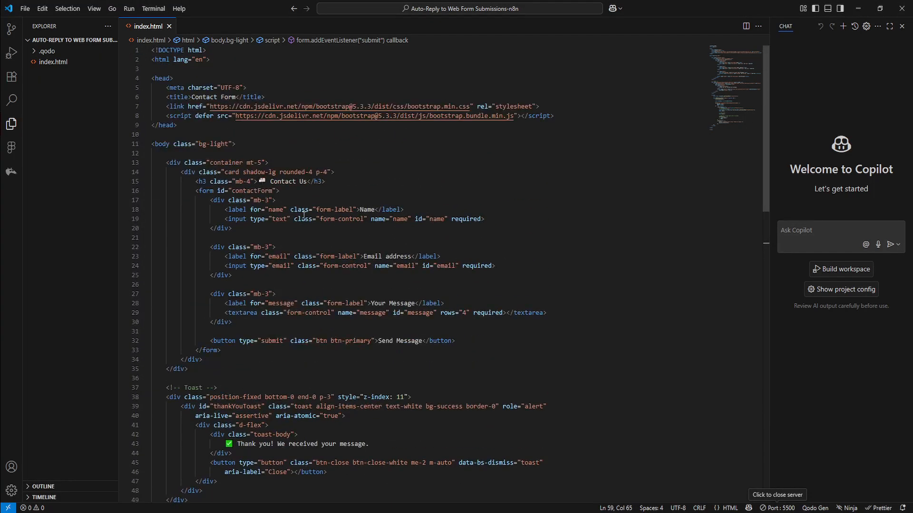
scroll(186, 247, down, 3)
scroll(186, 247, up, 1)
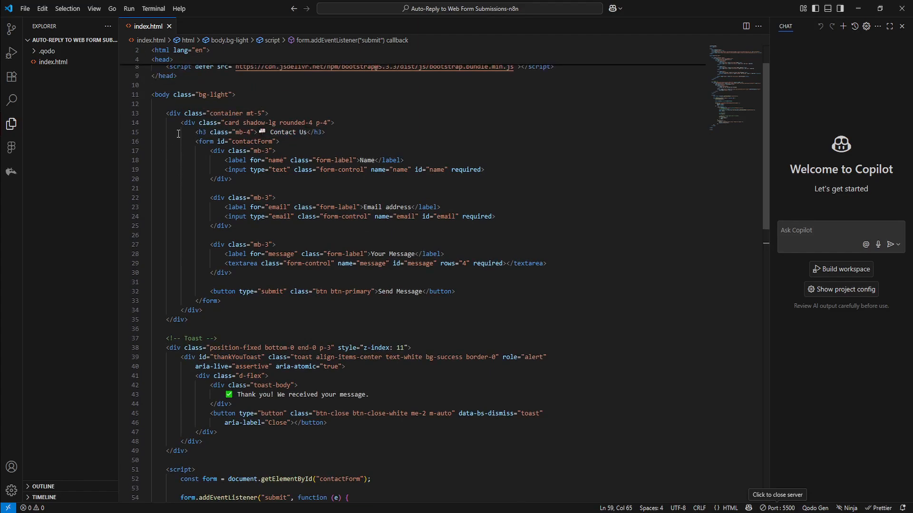
scroll(218, 219, up, 2)
scroll(265, 294, down, 2)
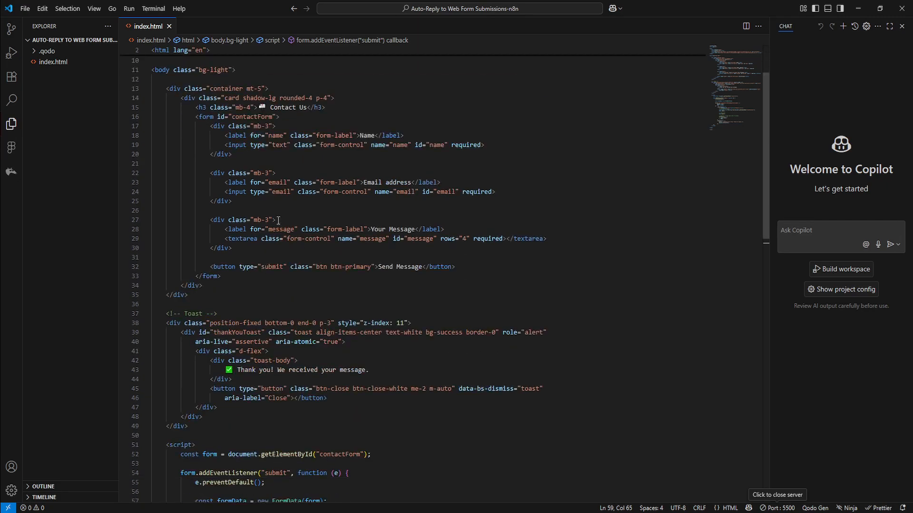
click(364, 144)
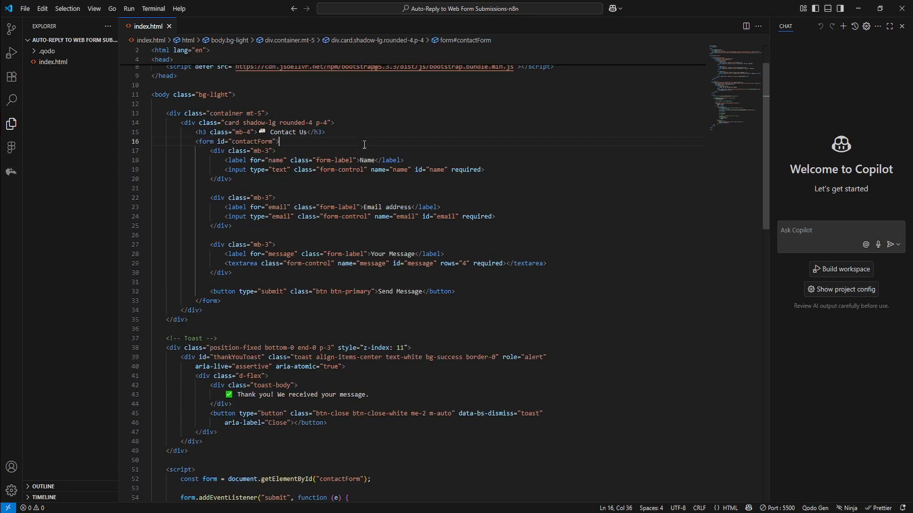
click(321, 186)
scroll(322, 187, down, 3)
- Examine the thank-you toast markup below the contact form in index.html
click(277, 267)
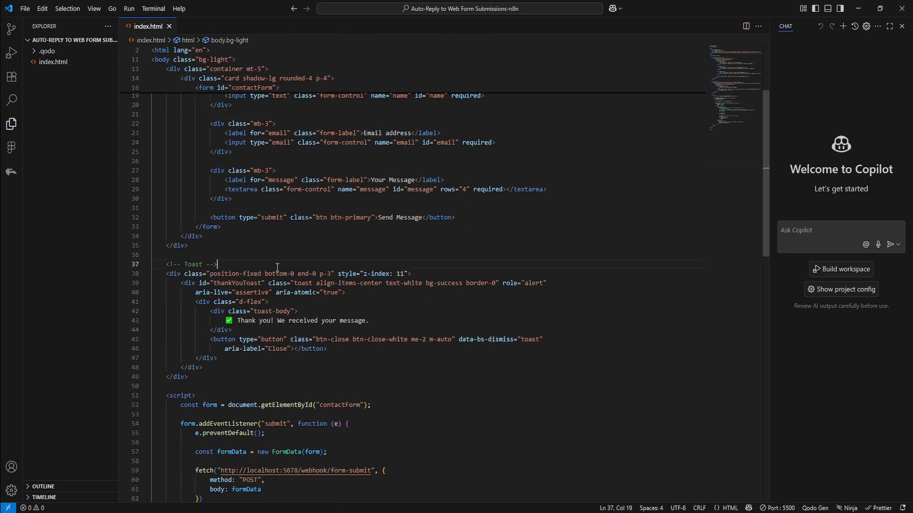
scroll(212, 315, down, 1)
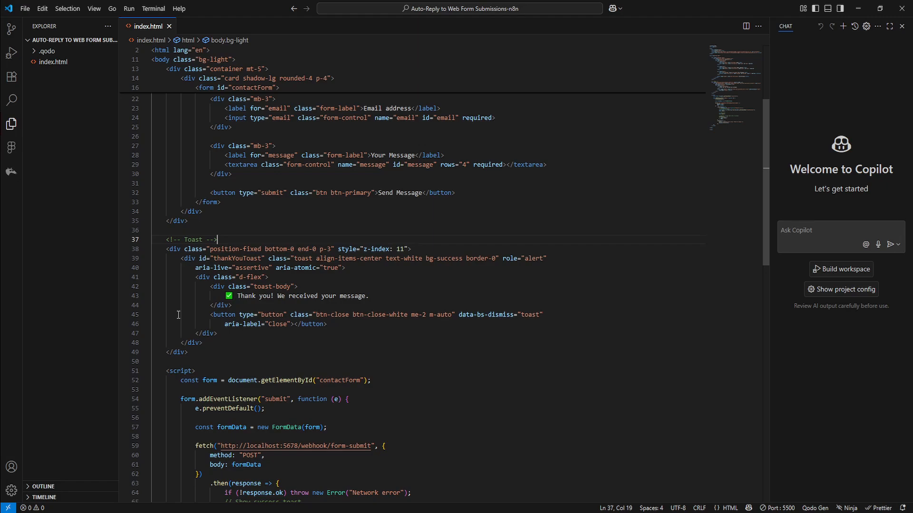
scroll(178, 315, up, 2)
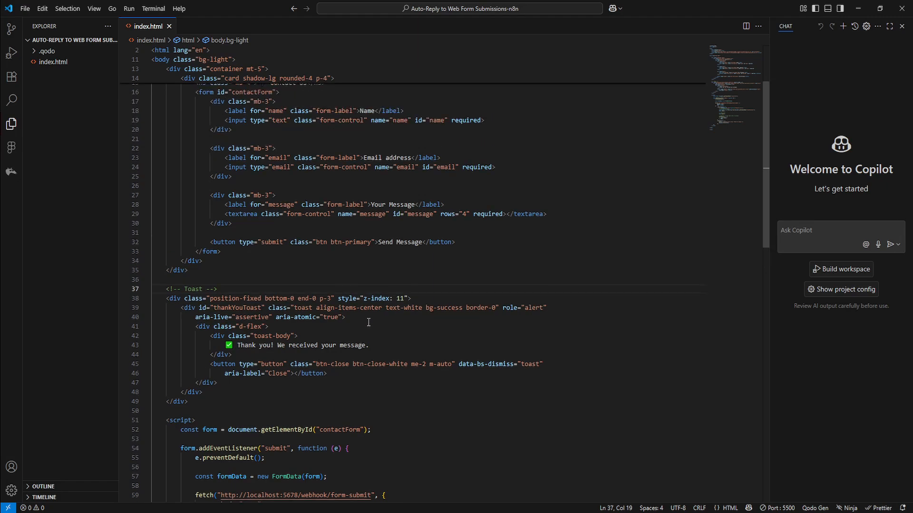
click(394, 336)
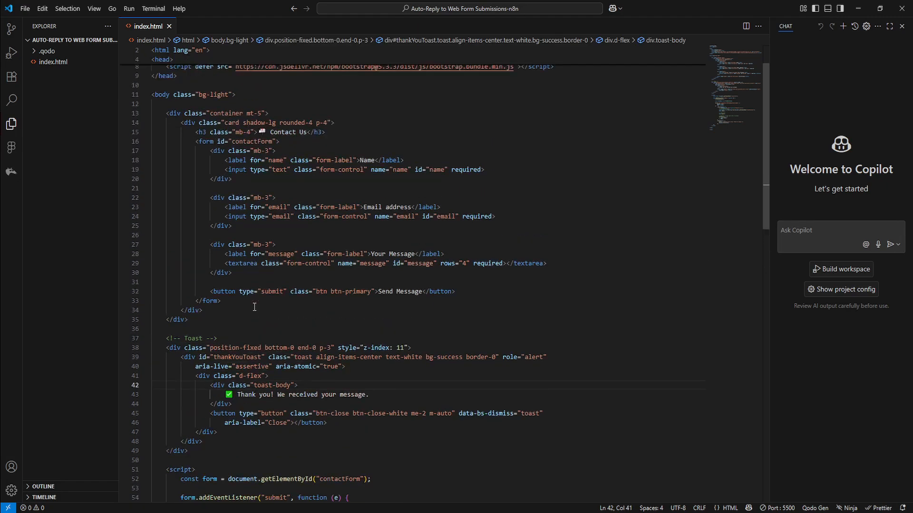
scroll(254, 308, up, 2)
- Examine the form's submit script, especially the webhook URL and POST method in the fetch call
scroll(214, 305, down, 10)
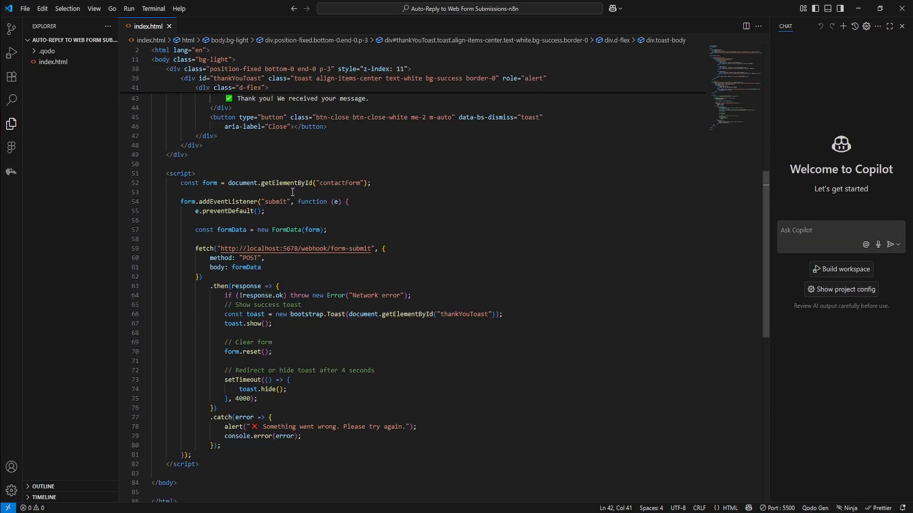
click(292, 192)
click(418, 248)
click(412, 265)
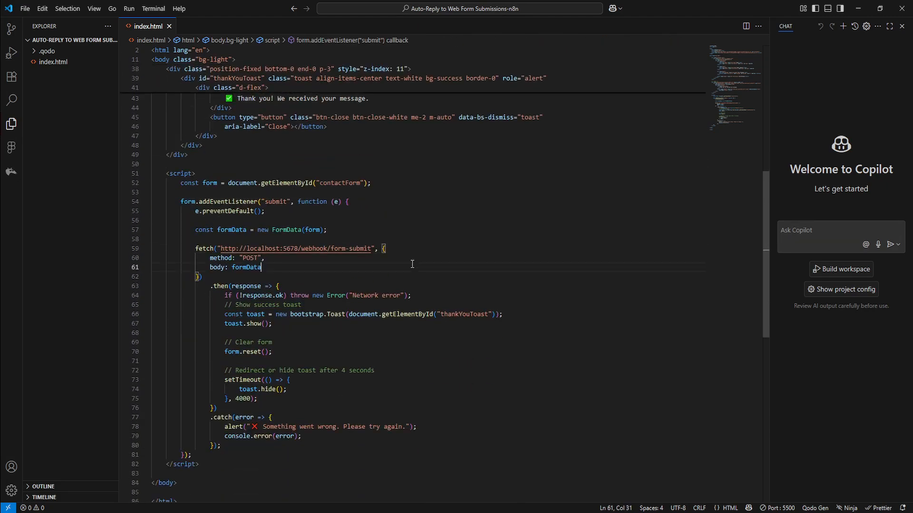
scroll(412, 264, up, 1)
click(401, 269)
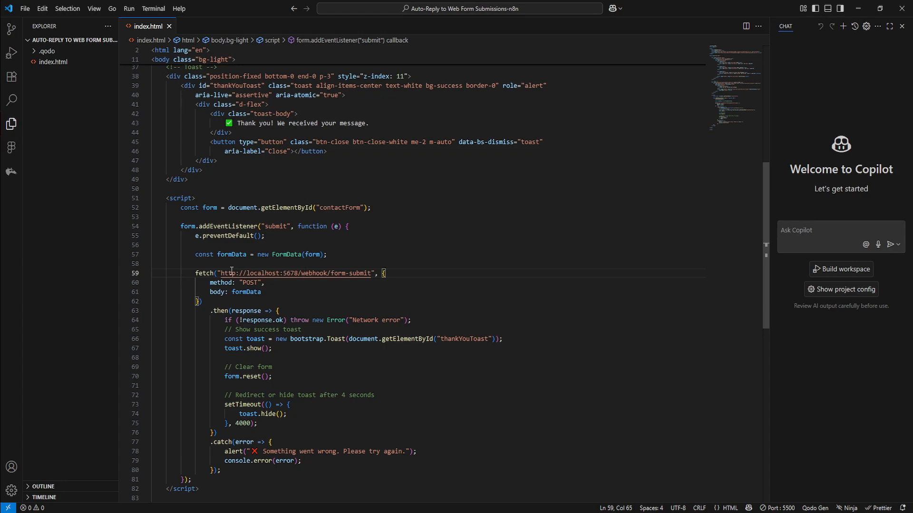
drag(222, 272, 371, 273)
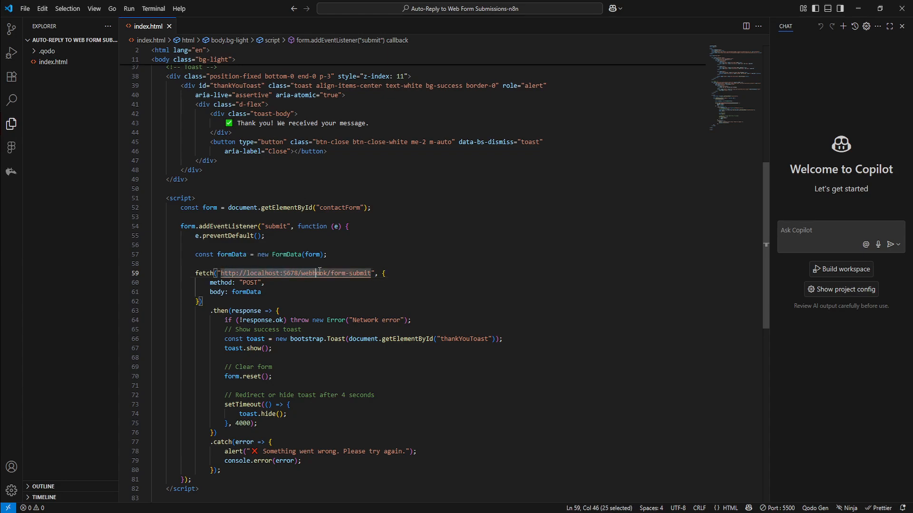
click(375, 262)
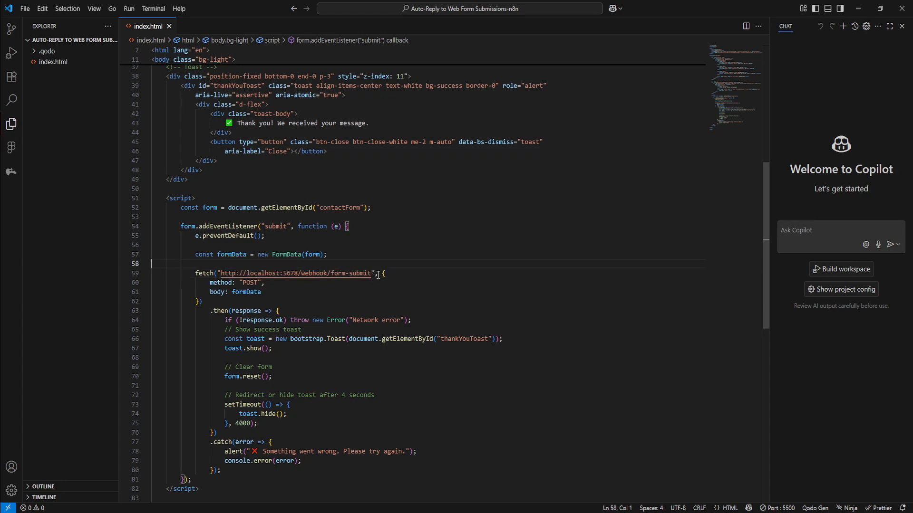
click(302, 274)
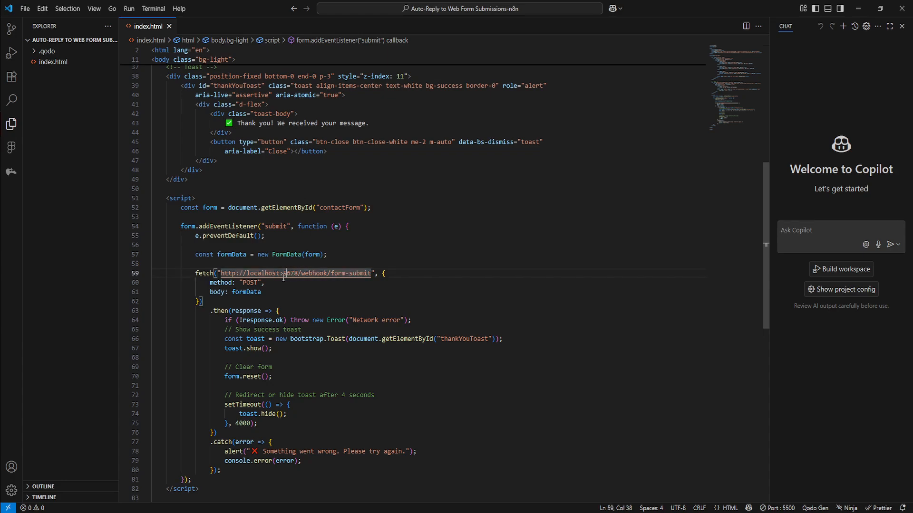
- Switch to the n8n workflow in the browser and review the Webhook node's path and response mode, keeping Using 'Respond to Webhook' Node
click(857, 10)
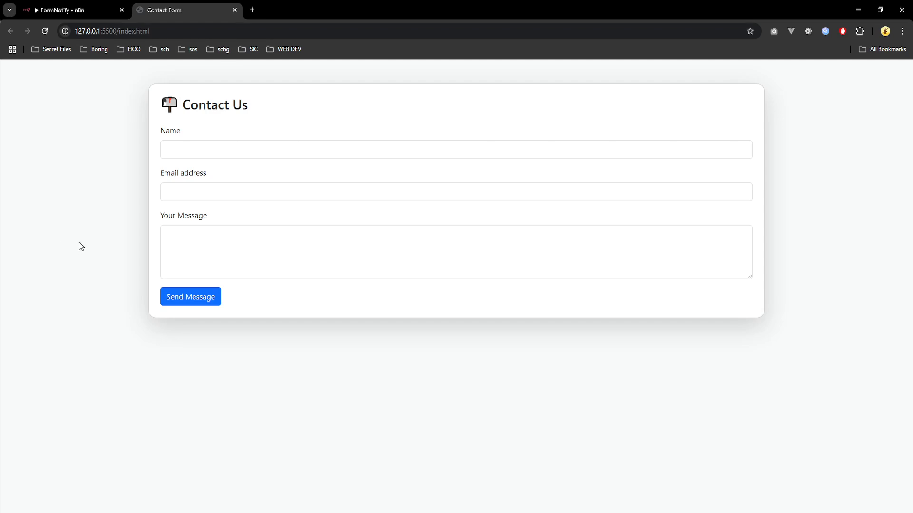
click(80, 10)
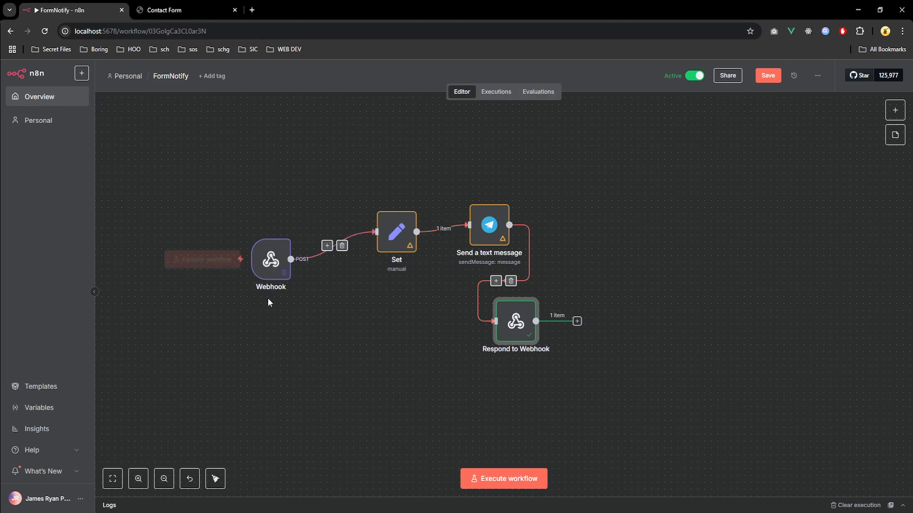
double_click(270, 261)
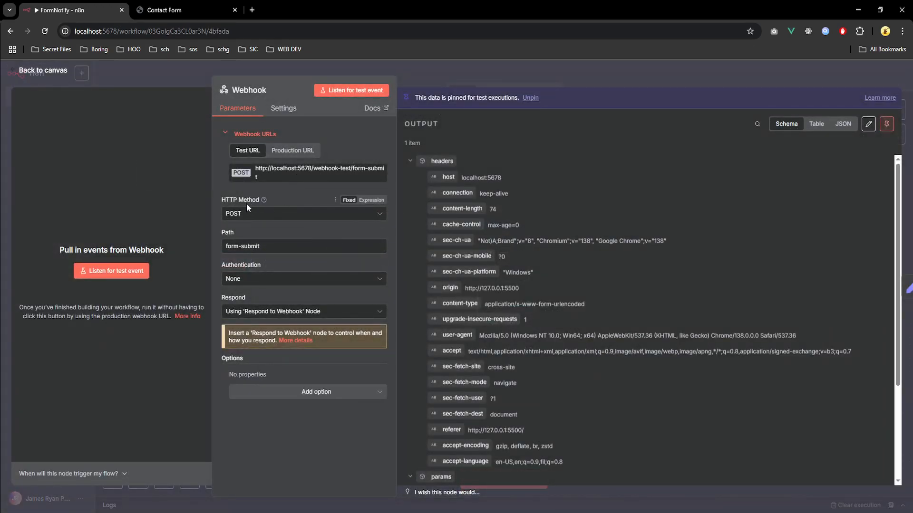
drag(260, 246, 239, 248)
click(272, 245)
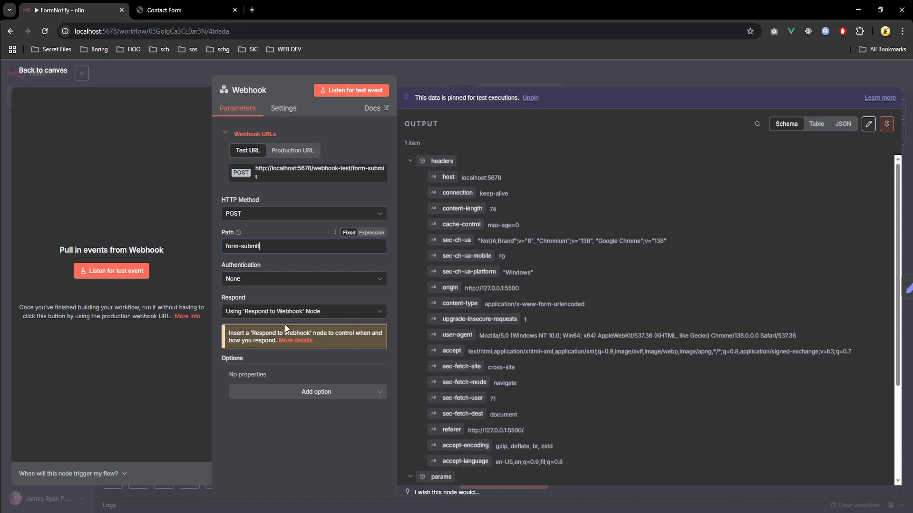
click(258, 311)
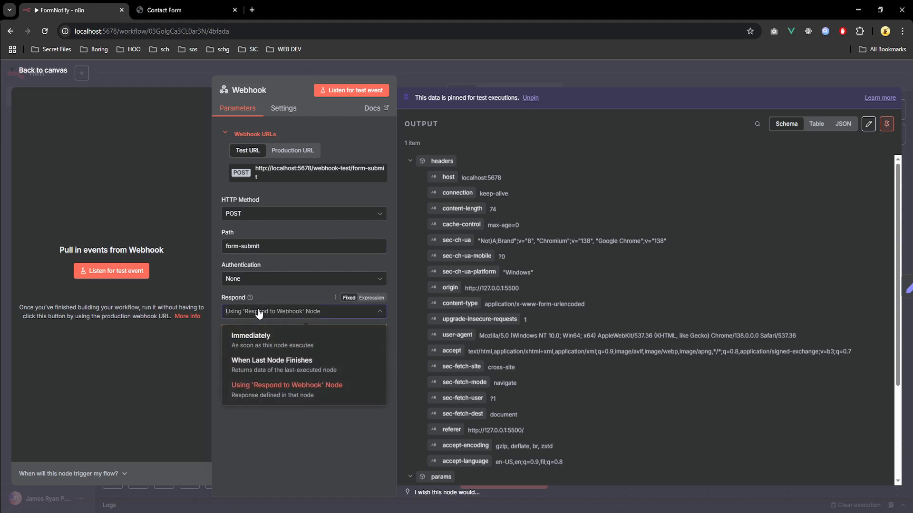
click(278, 387)
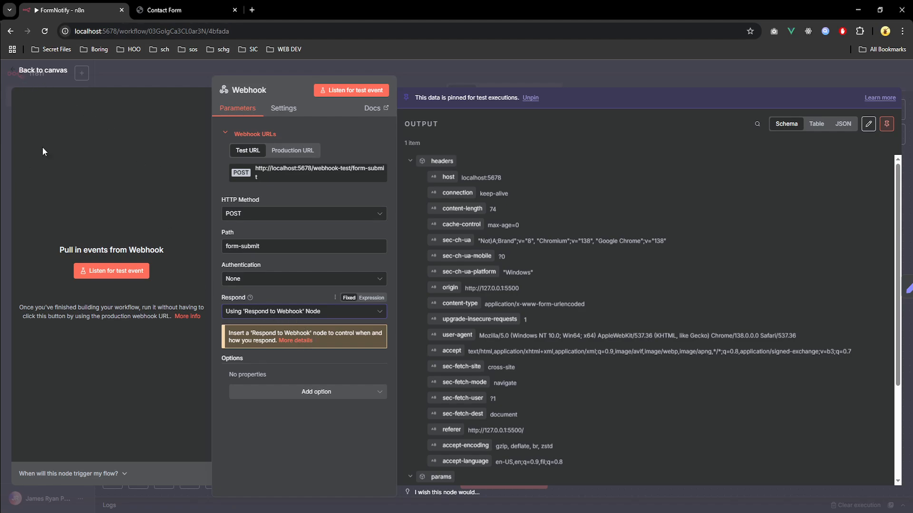
click(51, 72)
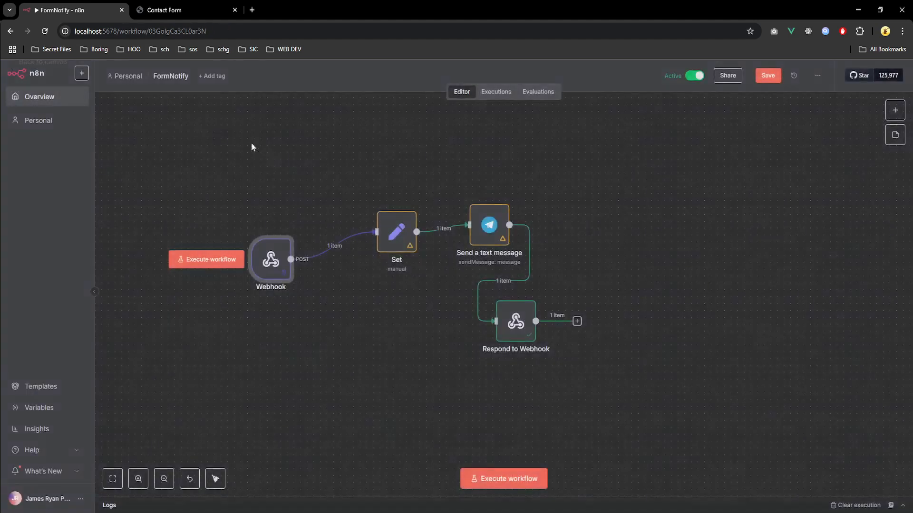
- Search the node list for "Set" to locate the node type, and close the list without adding a node
double_click(396, 236)
click(46, 75)
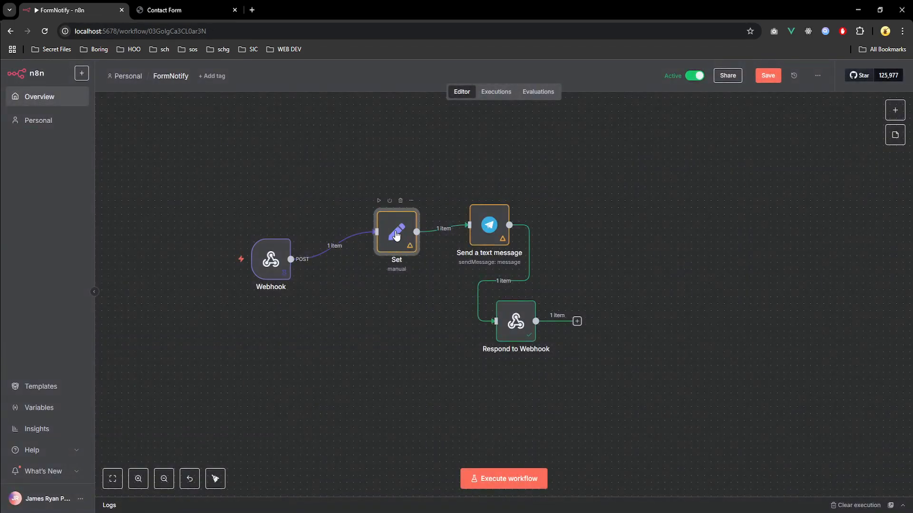
click(895, 109)
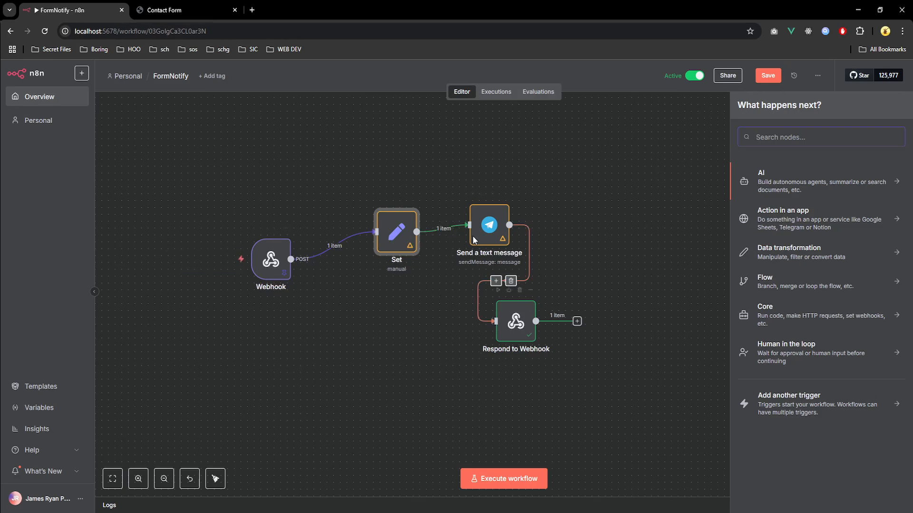
click(708, 133)
click(898, 111)
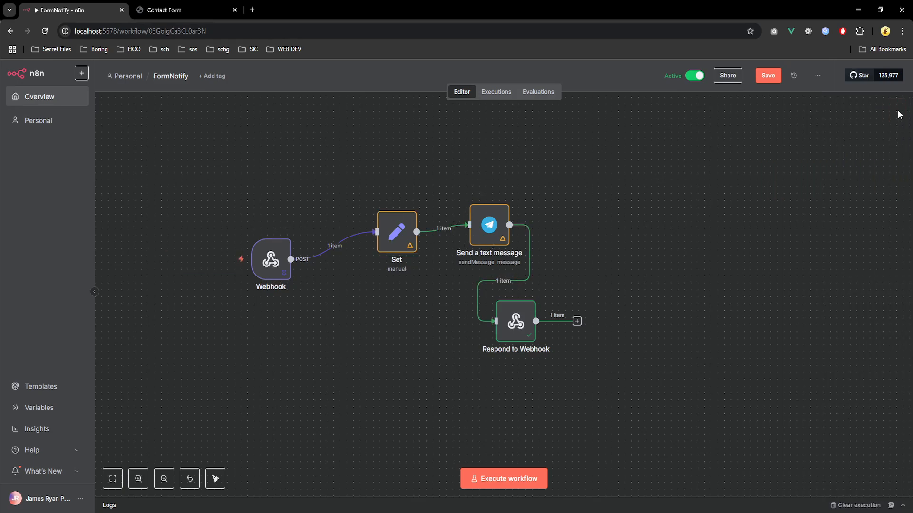
click(584, 321)
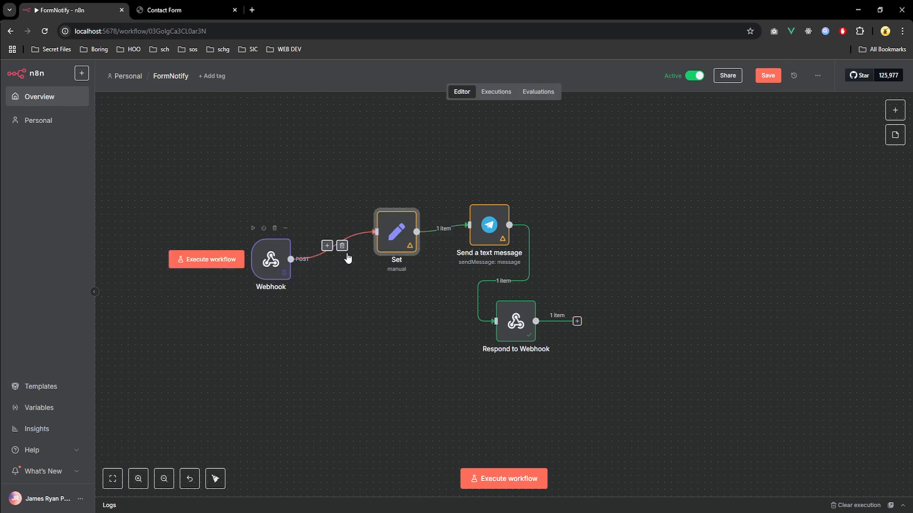
click(894, 110)
text(Set)
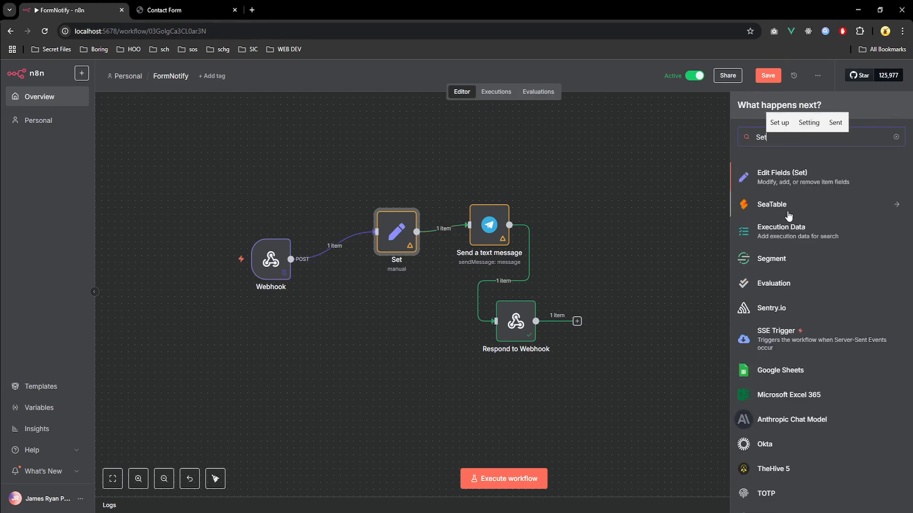
click(678, 162)
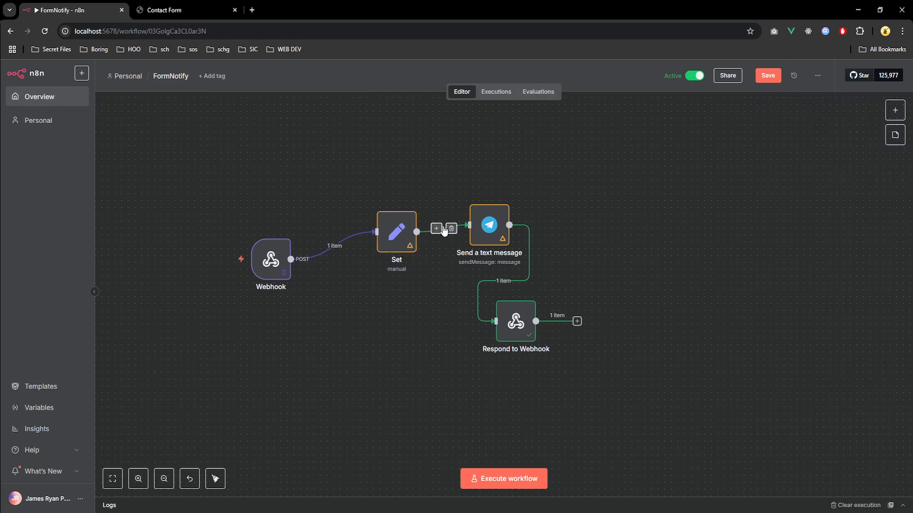
- Open the Set node and compare its name, email and message mappings with the contact form's fields
double_click(405, 214)
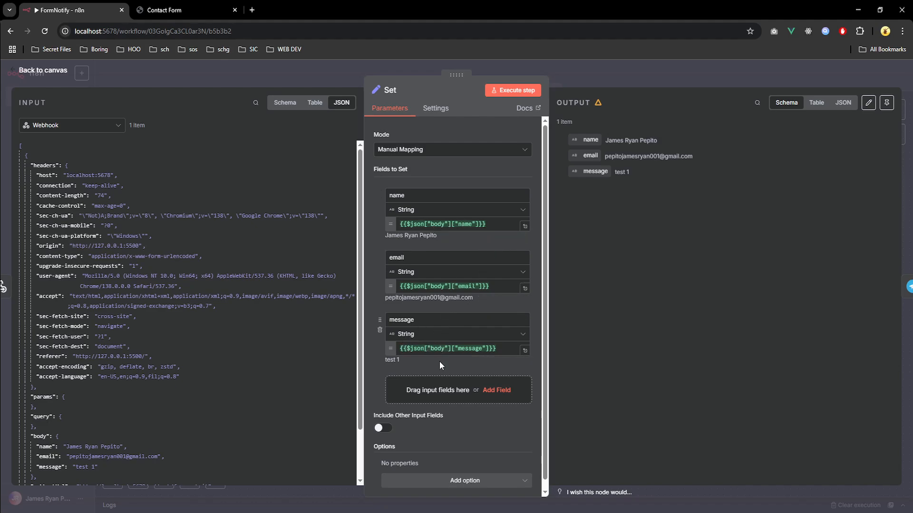
scroll(440, 361, down, 1)
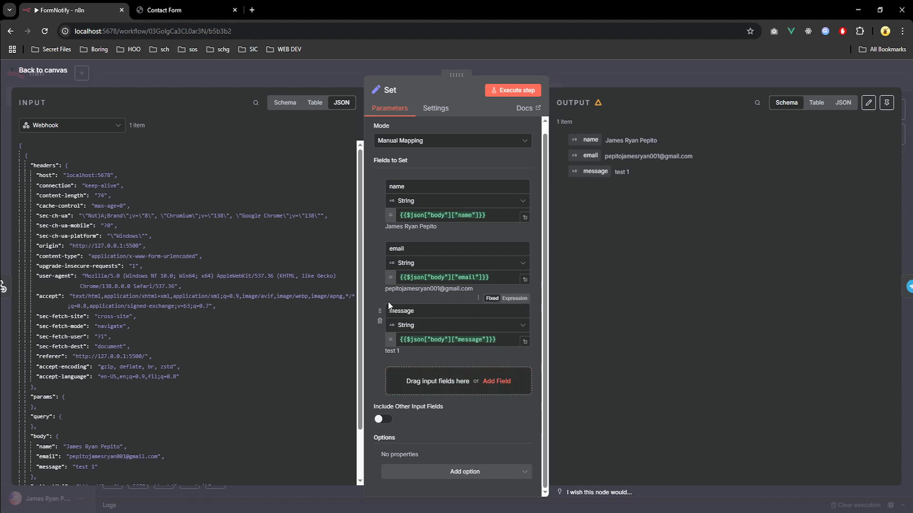
click(166, 9)
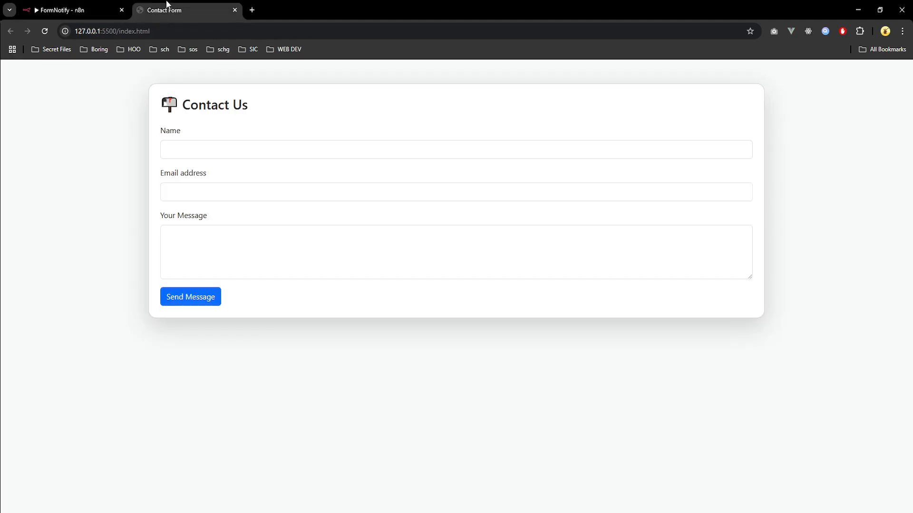
click(100, 6)
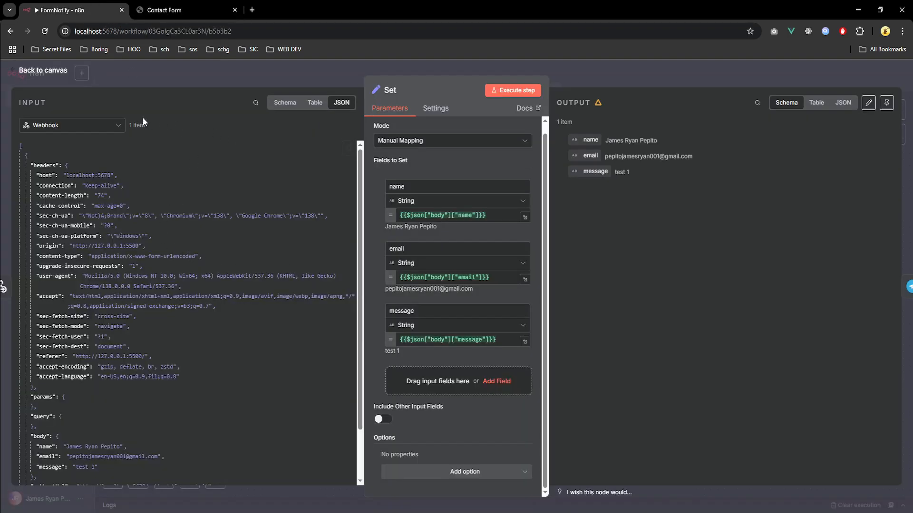
- Open the Send a text message node and review its Telegram account credential, closing the credential without changes
click(41, 69)
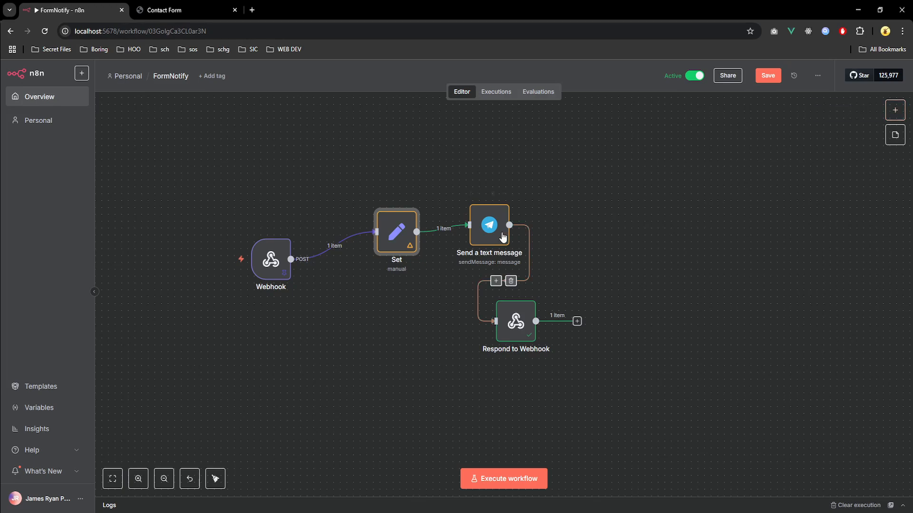
click(487, 231)
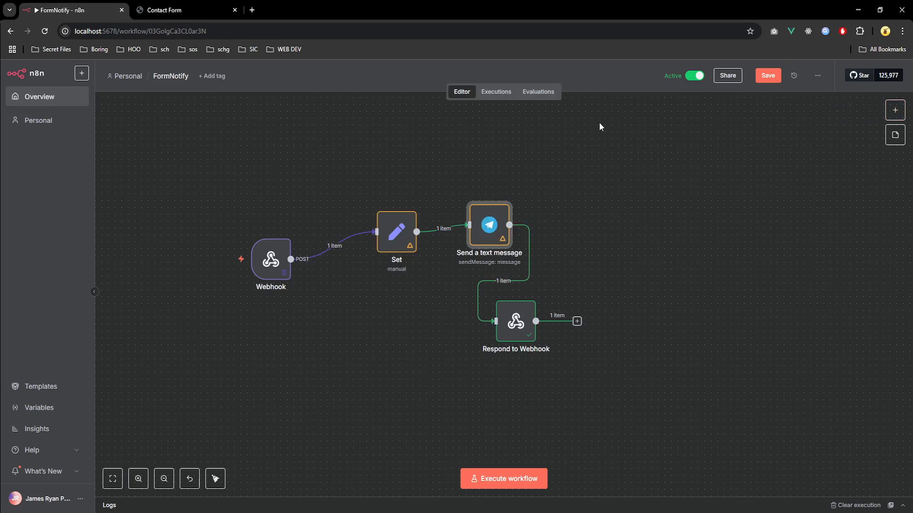
double_click(492, 225)
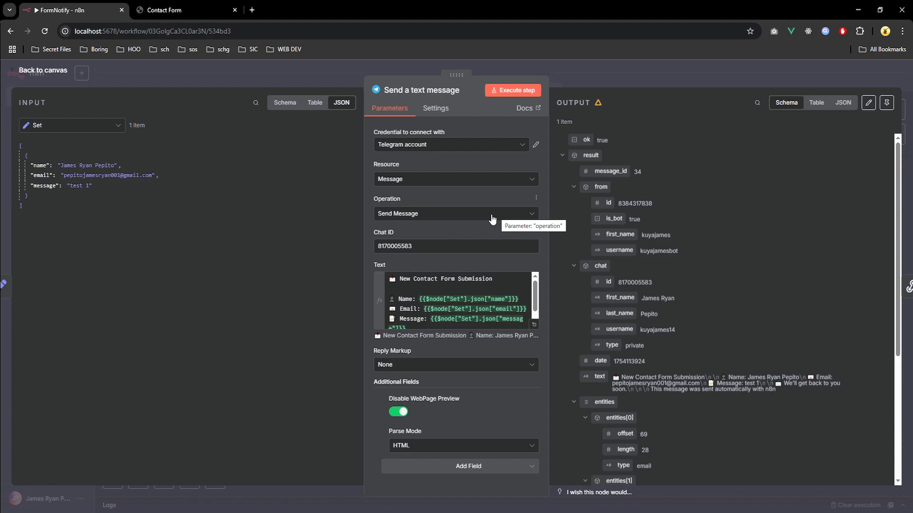
click(537, 146)
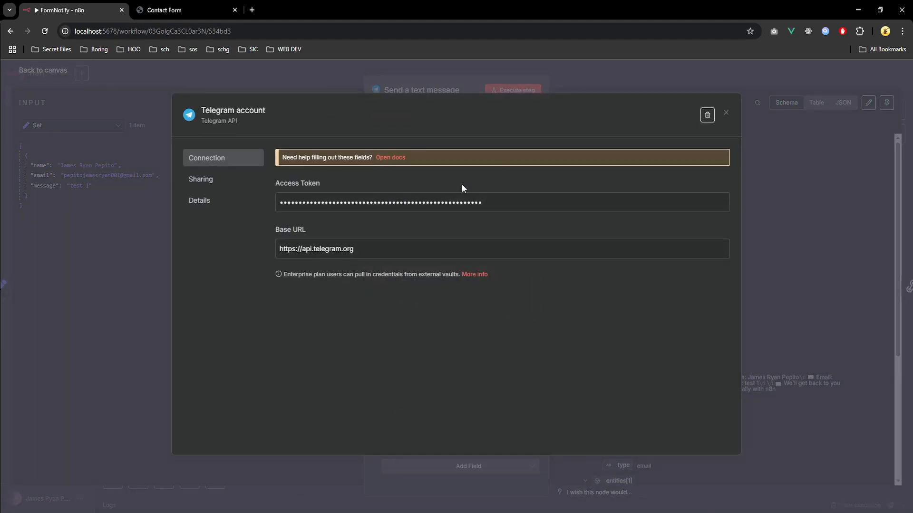
click(726, 115)
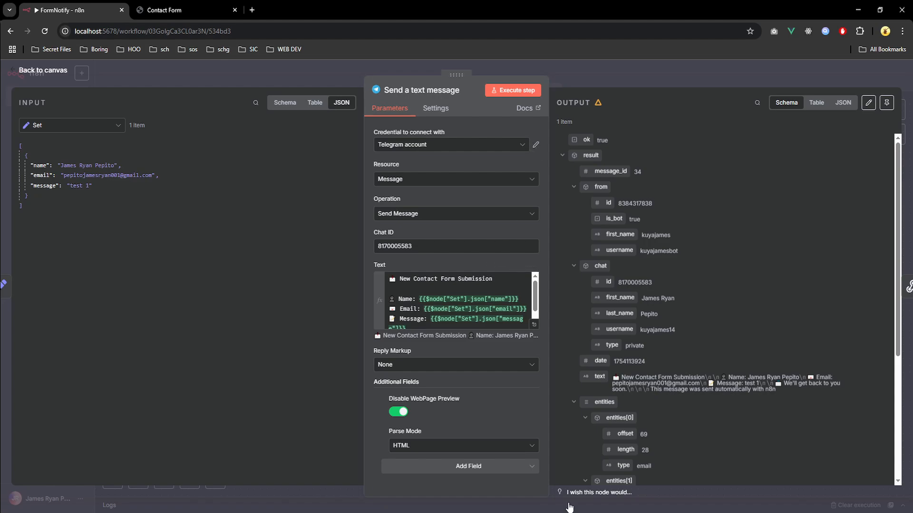
- Switch to Telegram and review the BotFather chat's bot creation steps, from /newbot to the bot's name and username
click(596, 512)
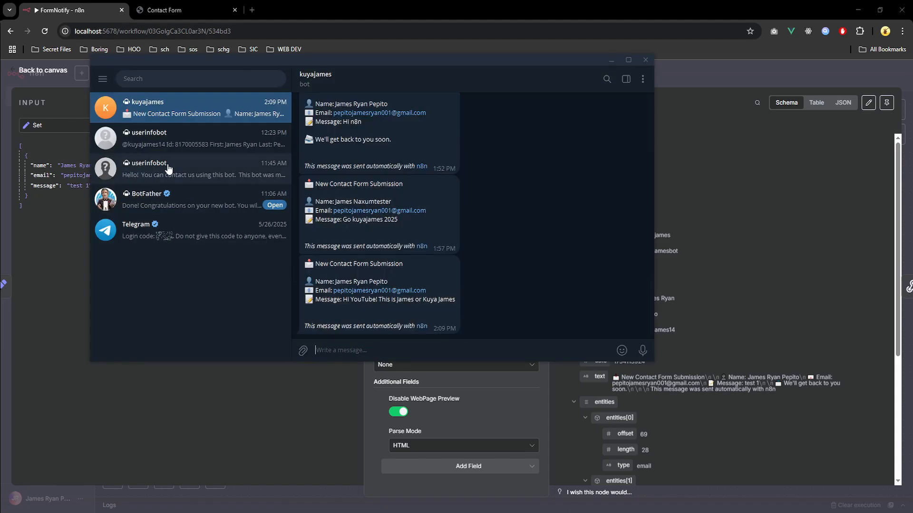
click(185, 204)
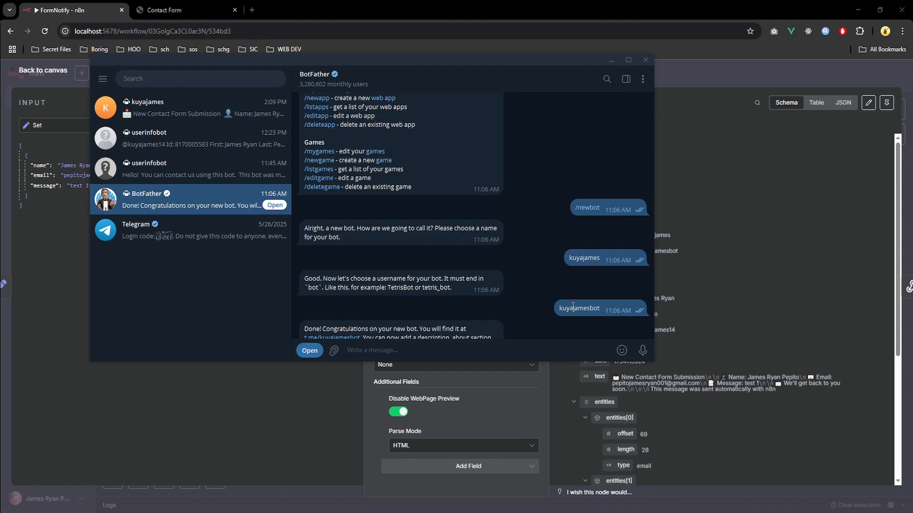
mouse_move(577, 310)
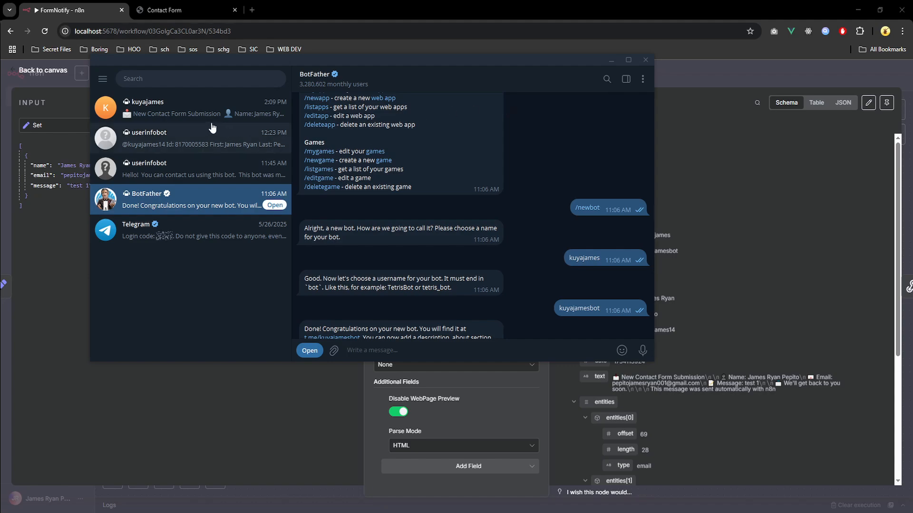
click(185, 116)
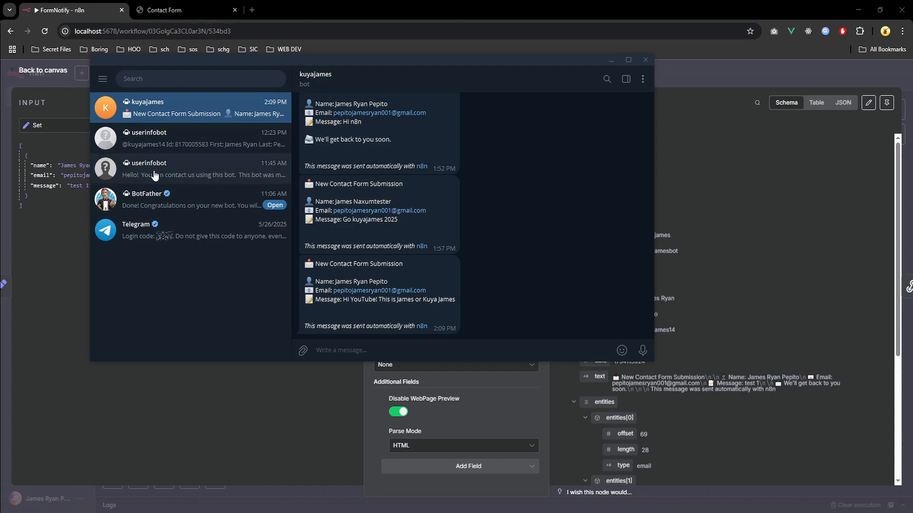
- Look up the user ID in the userinfobot chat and compare it with the Telegram node's Chat ID in n8n
click(187, 144)
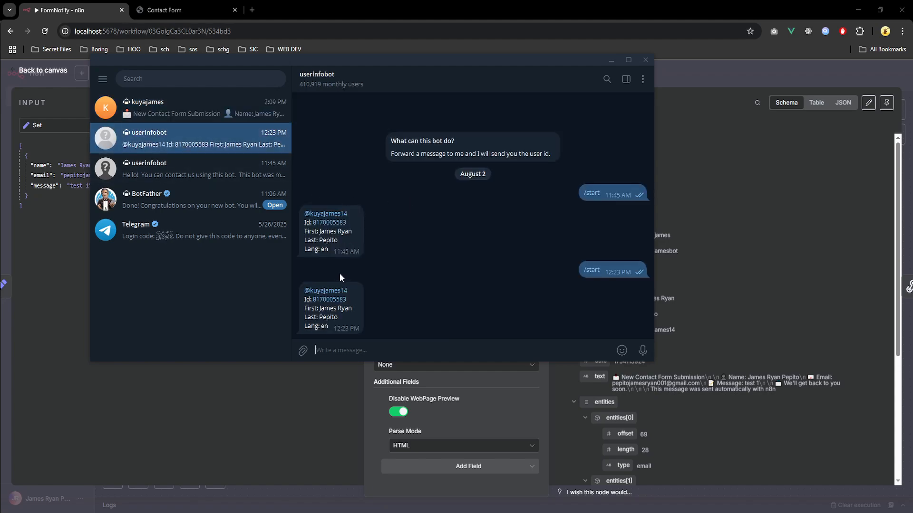
double_click(335, 254)
drag(406, 60, 403, 108)
click(394, 85)
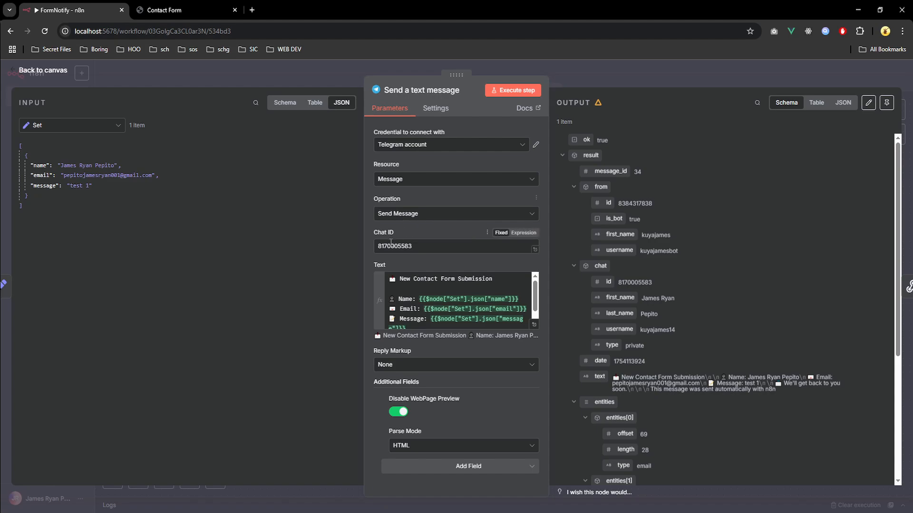
drag(420, 246, 379, 246)
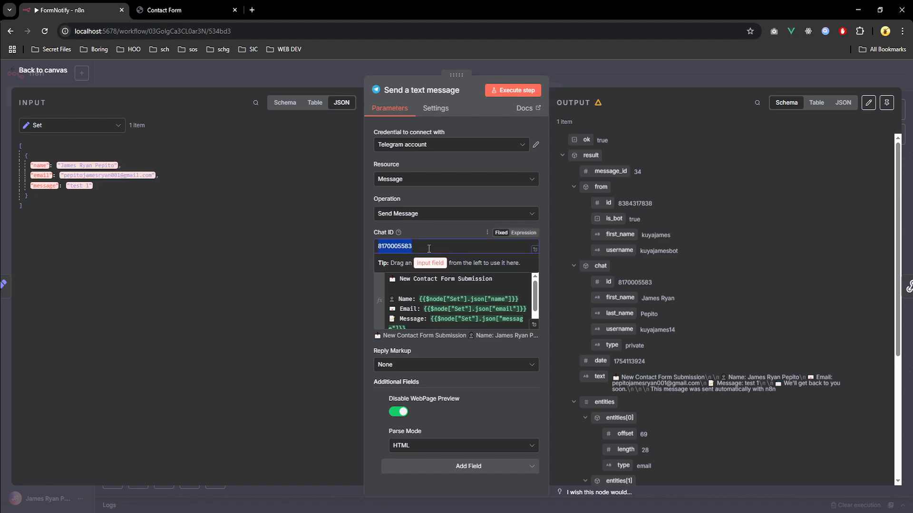
click(437, 234)
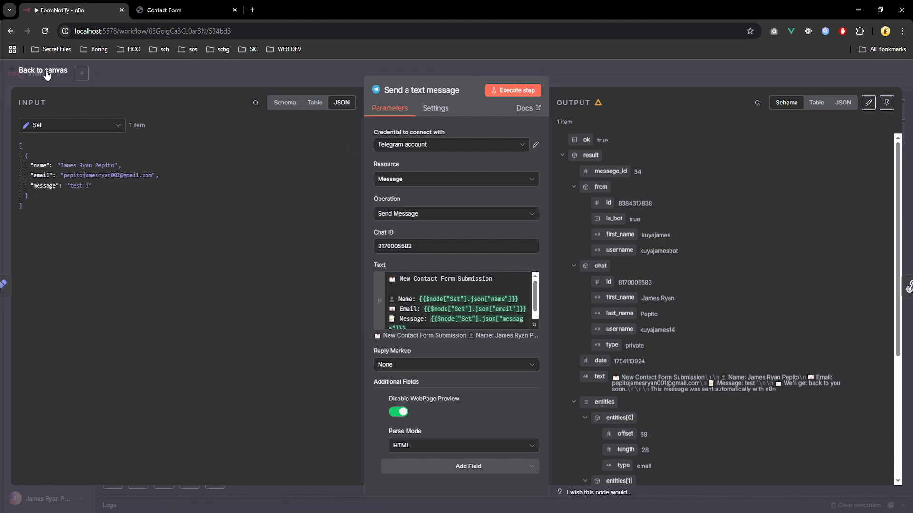
- Leave the Telegram node and review the Respond to Webhook node's Respond With setting
click(45, 71)
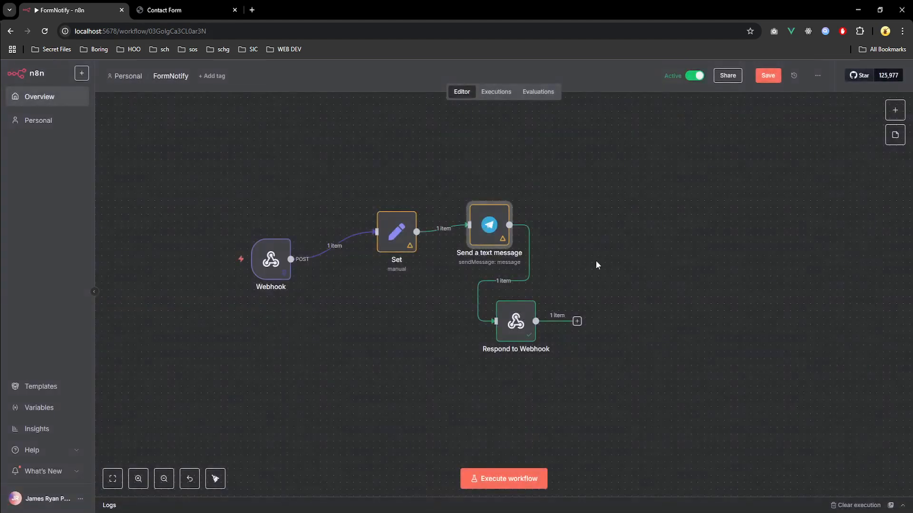
double_click(518, 317)
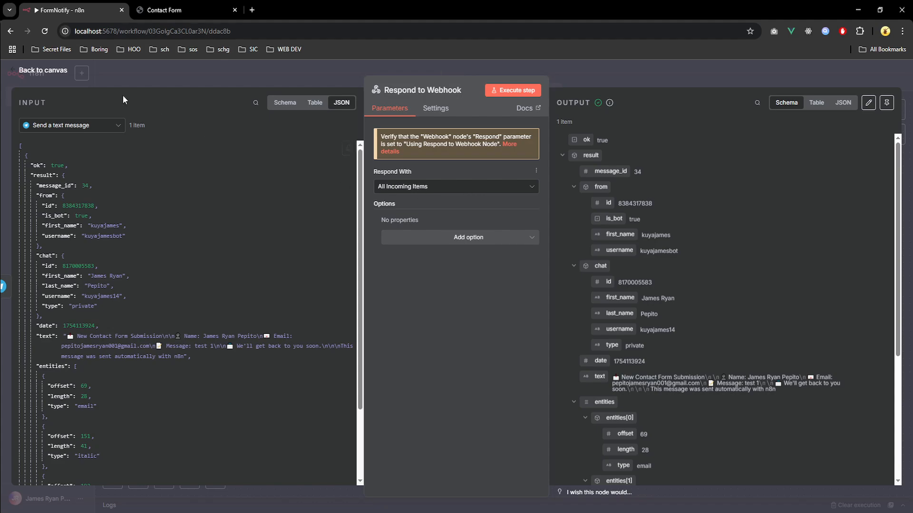
click(45, 72)
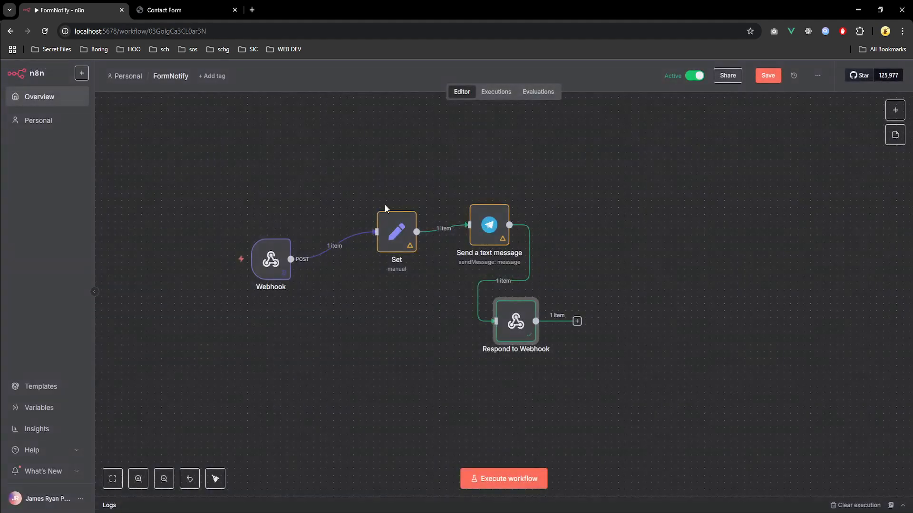
- Compare the Set node's name with the node references in the Telegram message's name, email and message expressions
double_click(484, 238)
scroll(454, 299, down, 2)
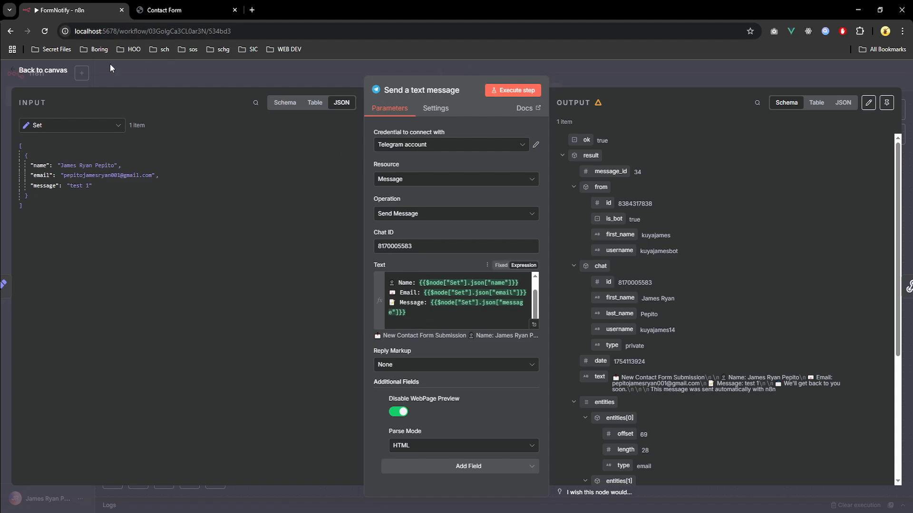
scroll(430, 297, up, 1)
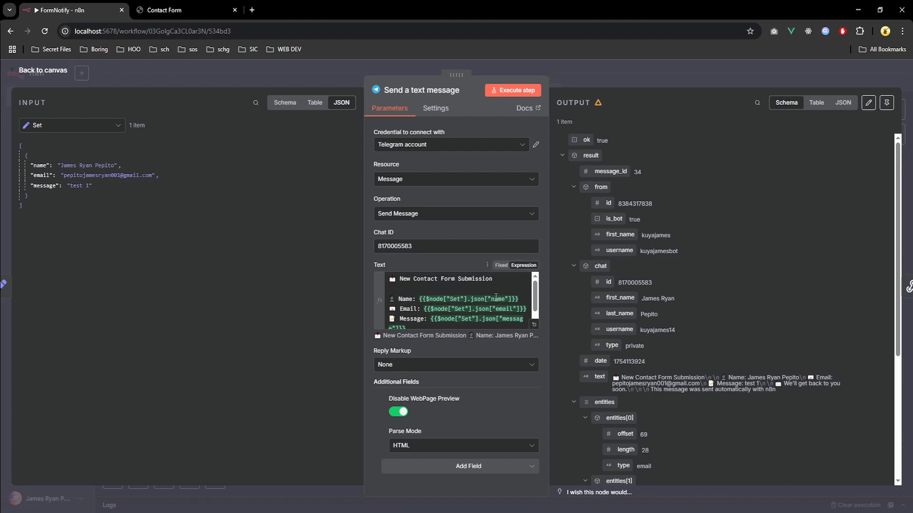
click(47, 67)
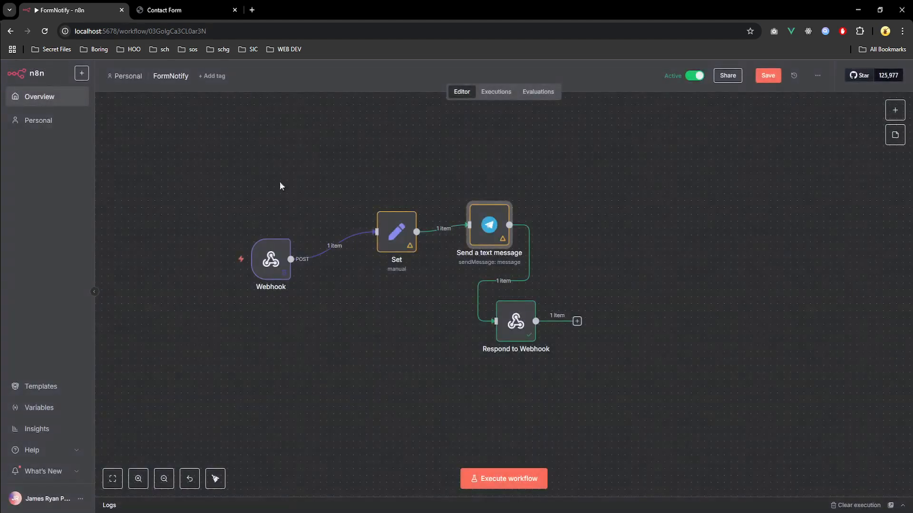
double_click(398, 237)
click(399, 90)
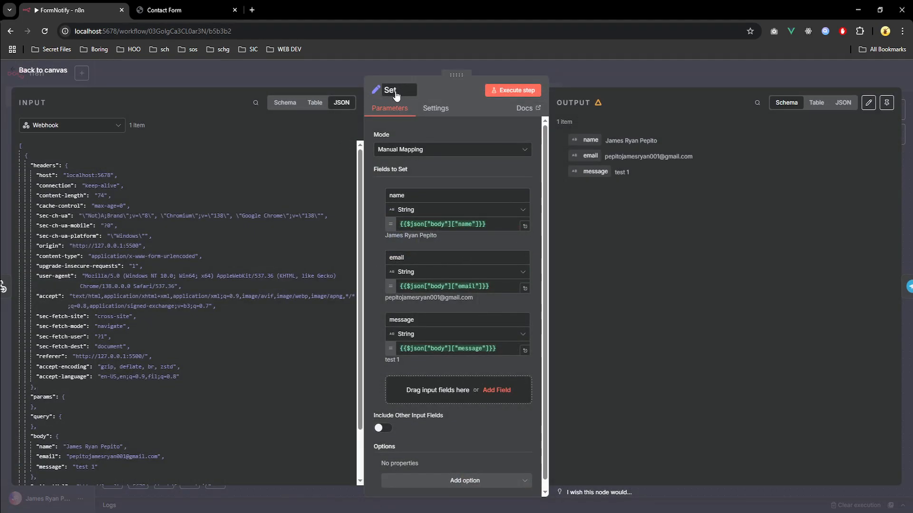
click(45, 70)
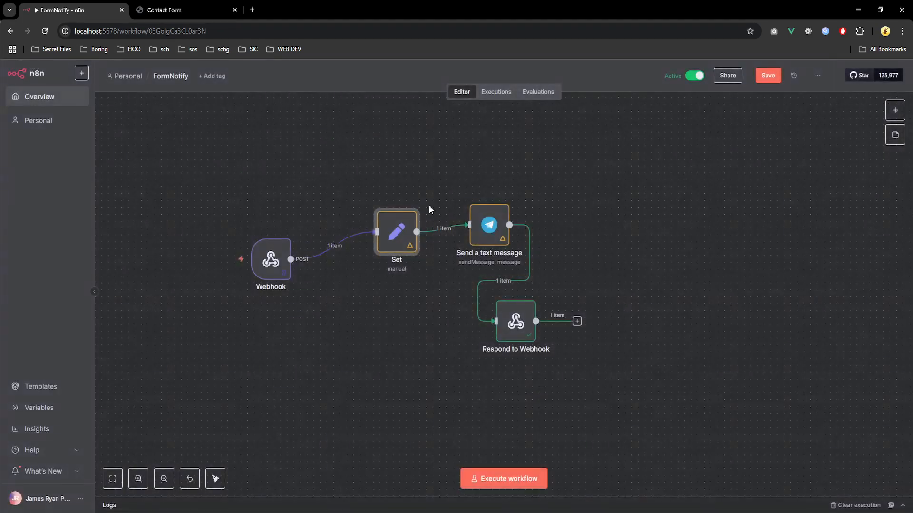
double_click(489, 226)
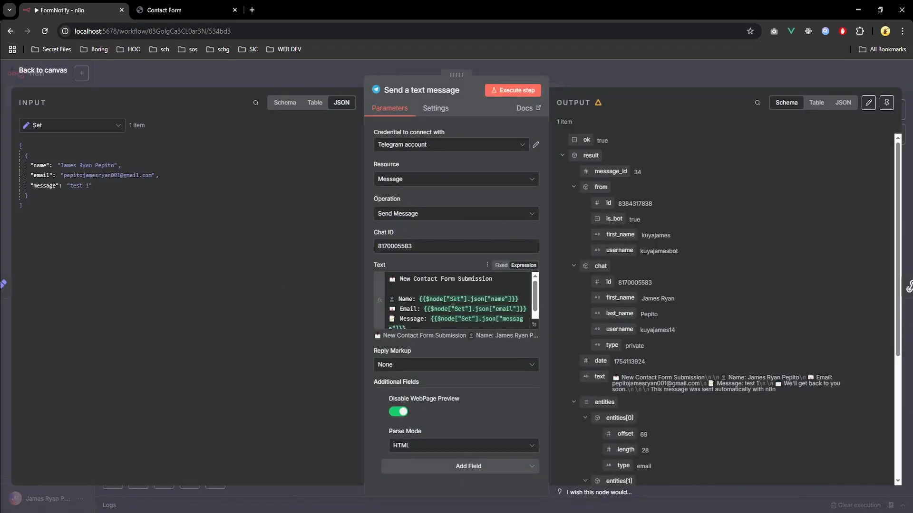
click(456, 300)
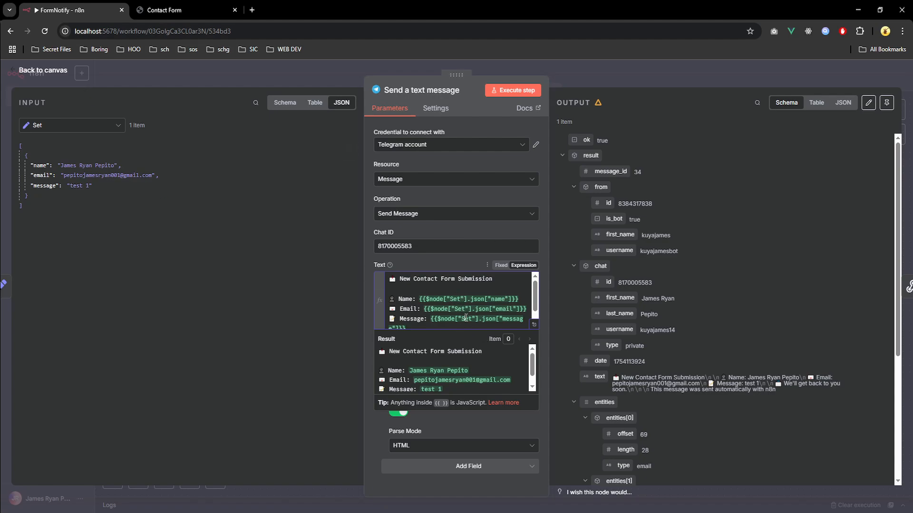
click(51, 72)
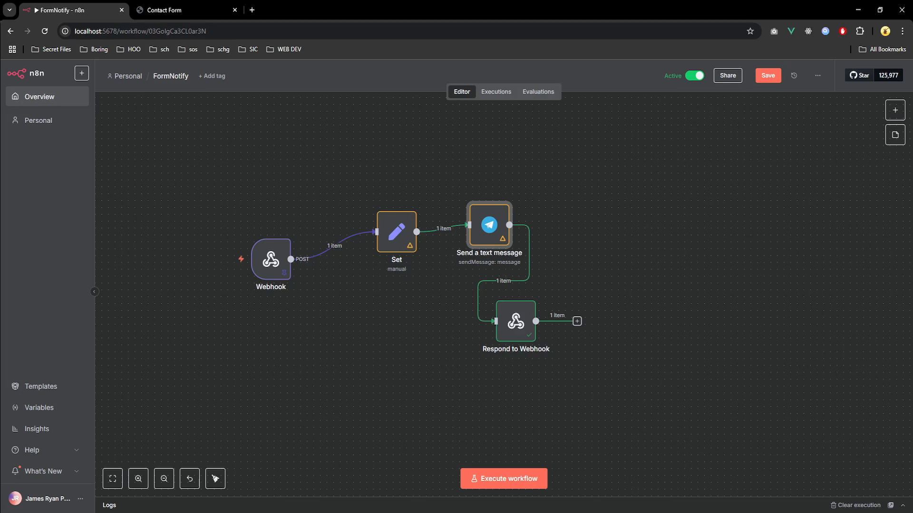
- Save and execute the FormNotify workflow, and check the latest form submission message in the bot's Telegram chat
click(766, 77)
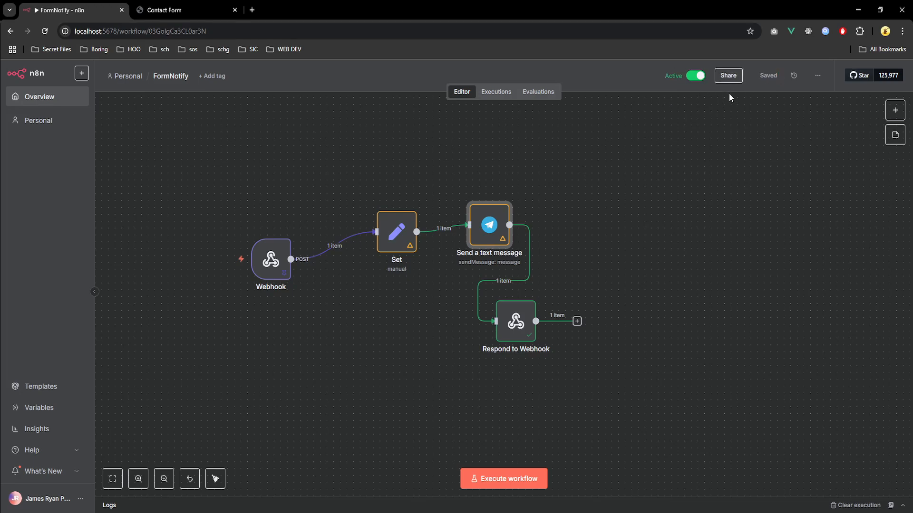
click(503, 479)
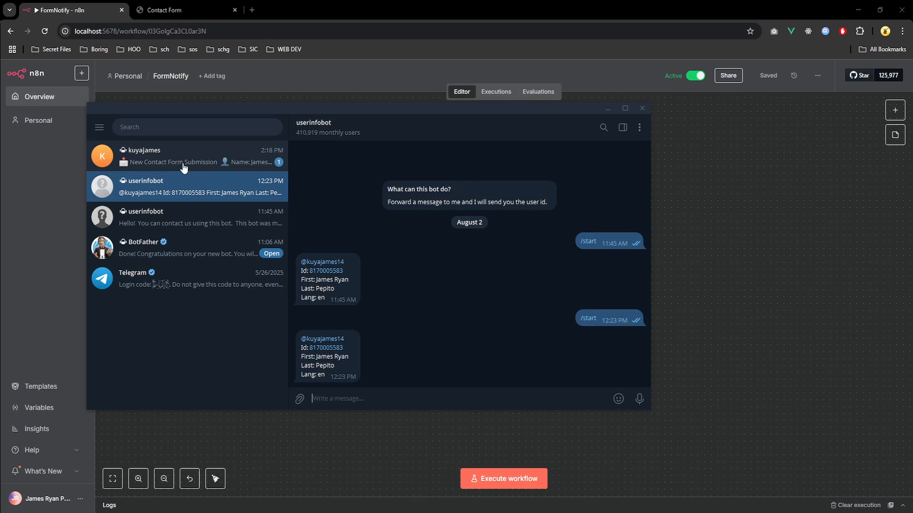
click(185, 159)
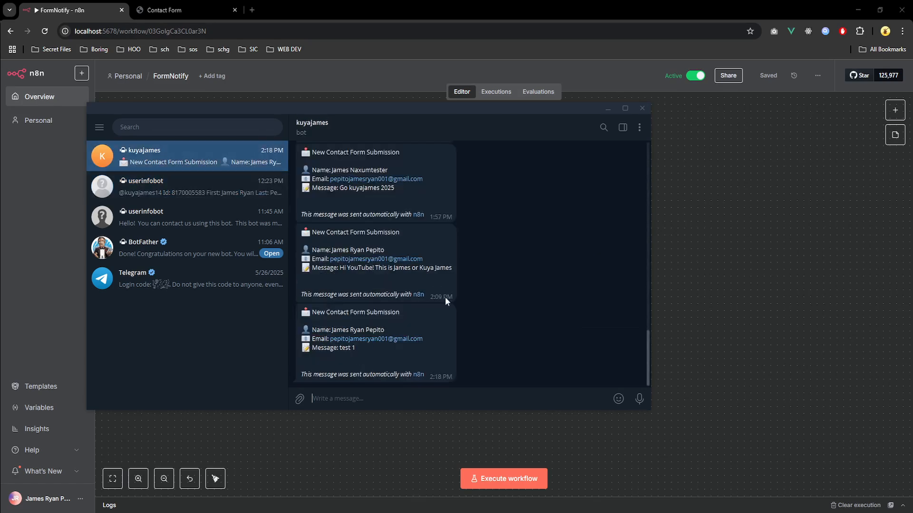
drag(340, 350, 355, 350)
click(363, 359)
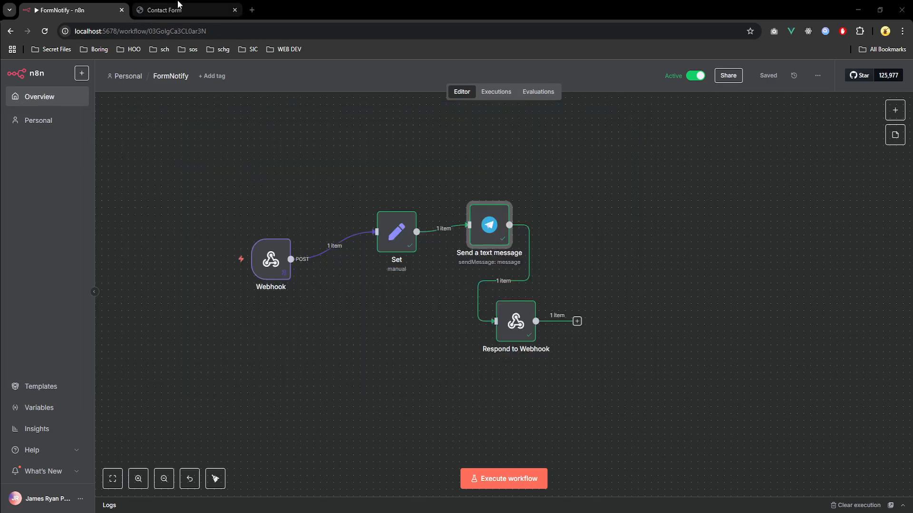
- Switch to the contact form page and fill in the full name and email address
click(179, 6)
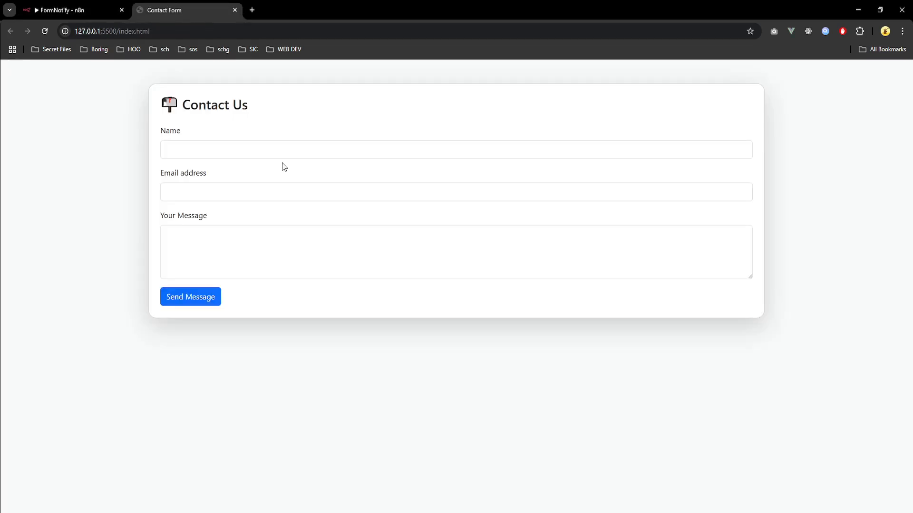
click(260, 150)
click(264, 193)
- Write a YouTube greeting with the sender's name and "test n8n to Telegram" as the message, and submit the contact form
click(235, 227)
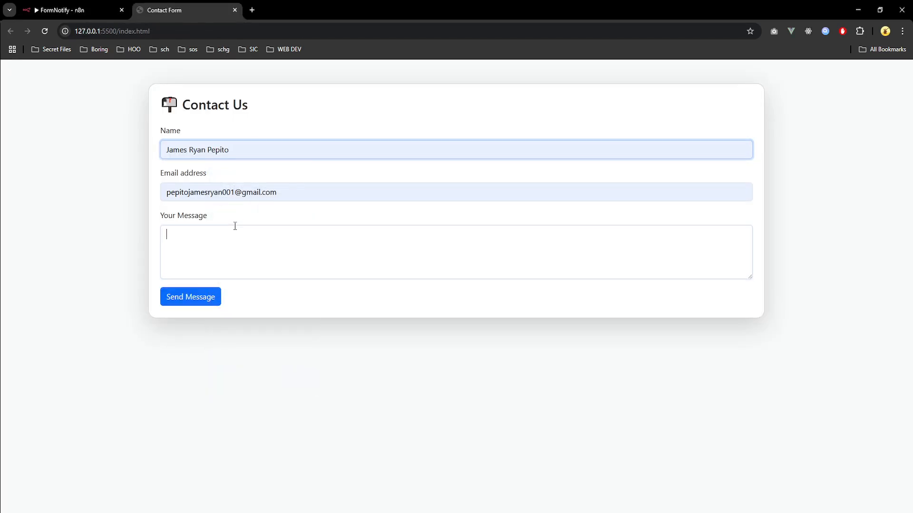
text(Hi )
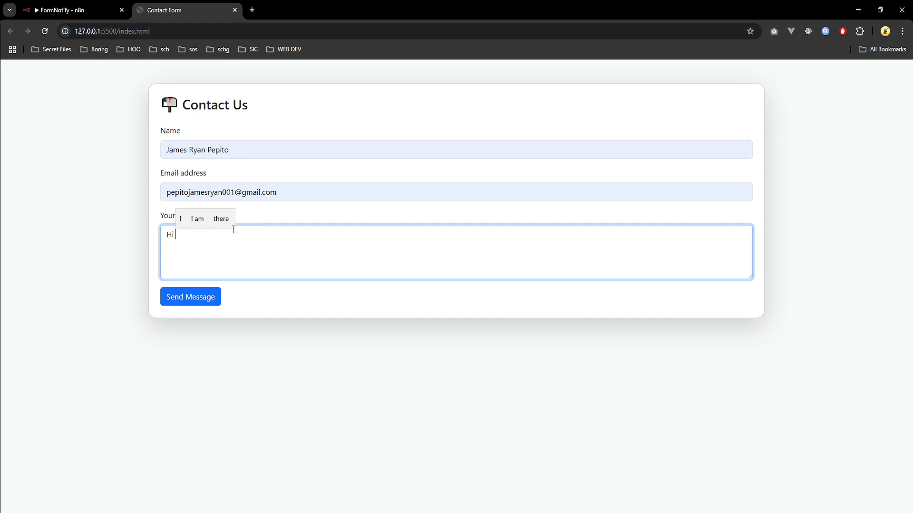
text(Youtube )
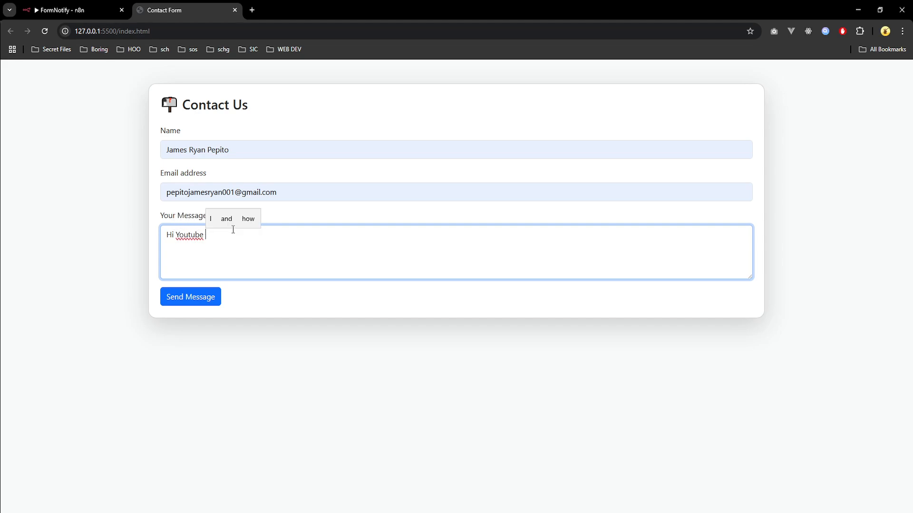
text(its James)
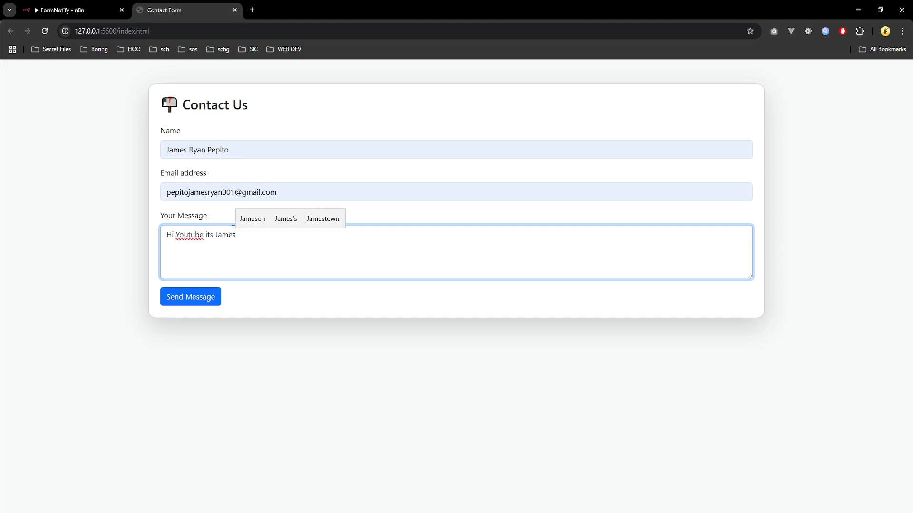
text( or Kuyajame)
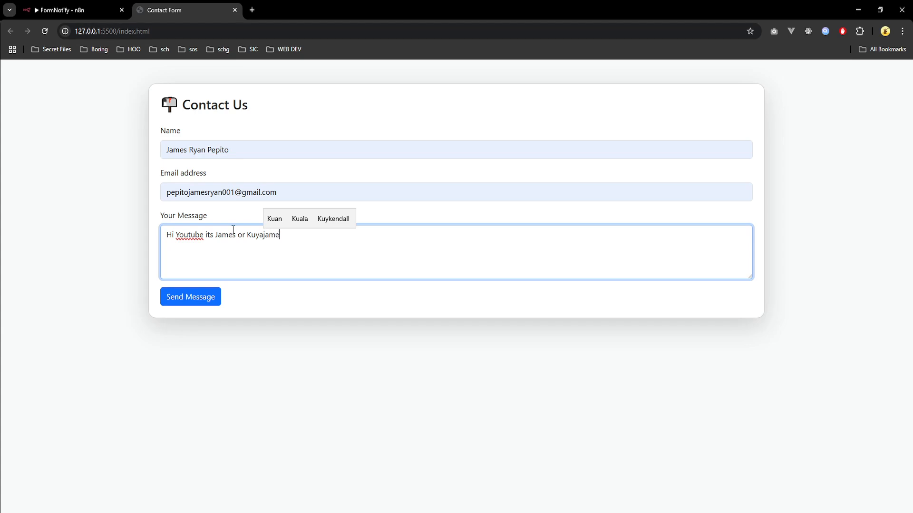
text(s test n8)
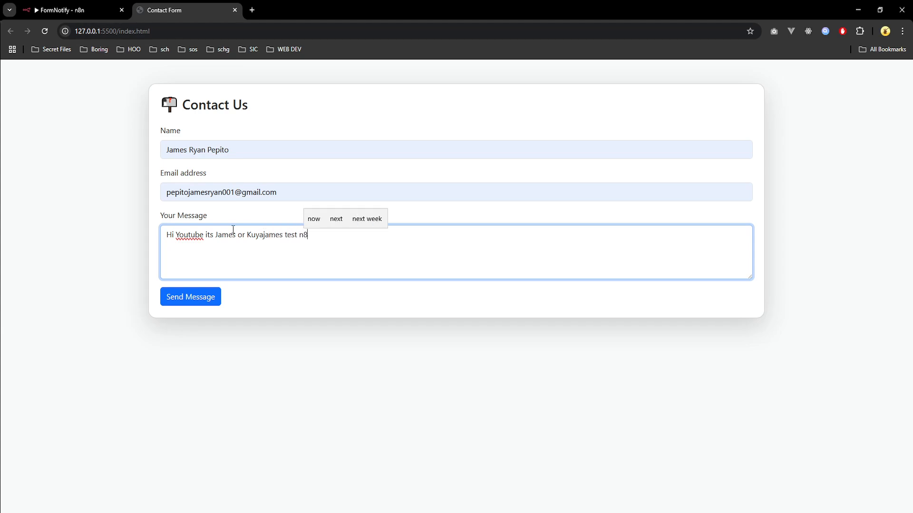
text(n)
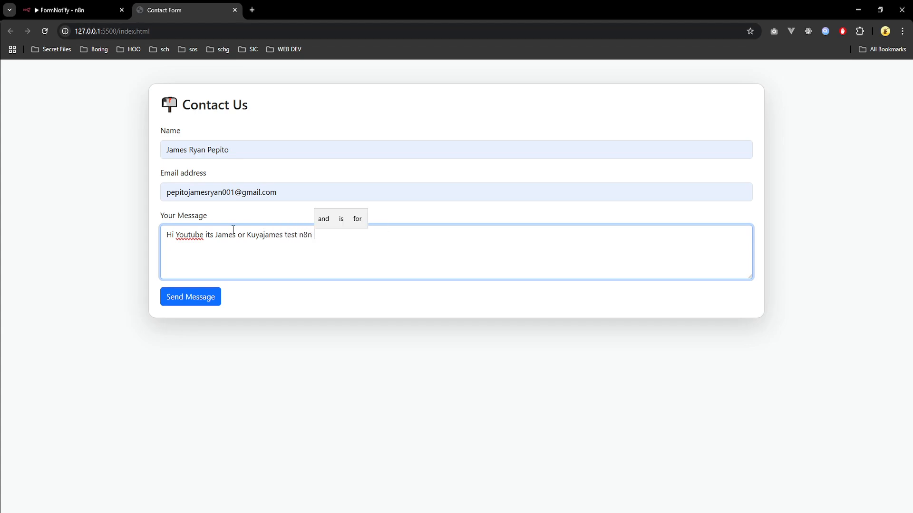
text(to )
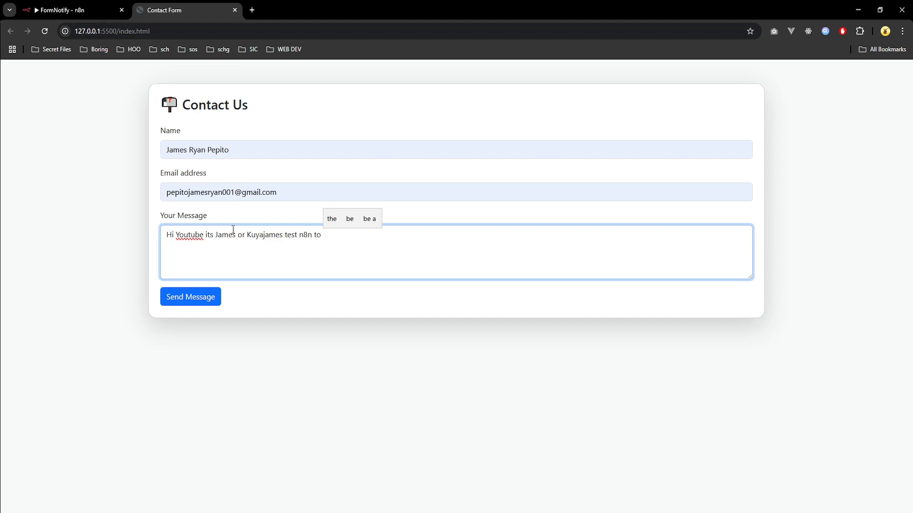
text(Telegram)
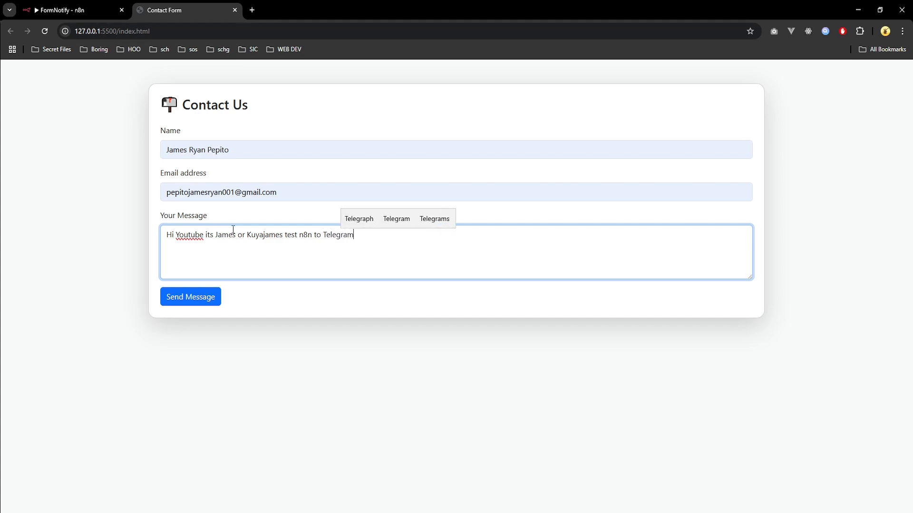
click(202, 303)
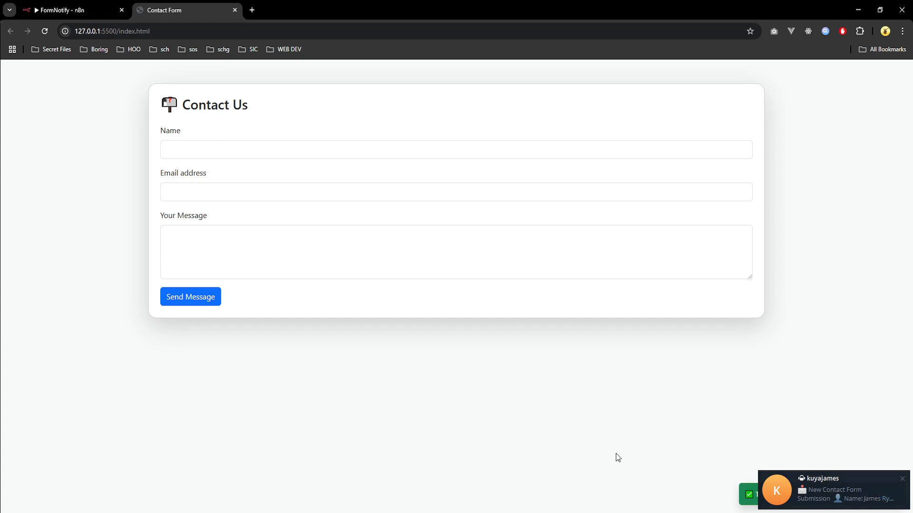
- Open the new submission notification in Telegram, check its heading, name and message text, and return to the contact form
click(834, 482)
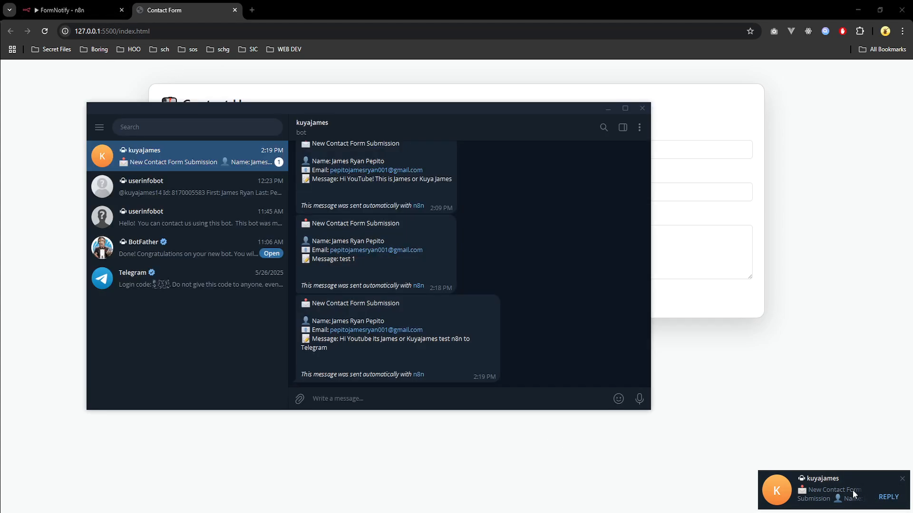
double_click(330, 300)
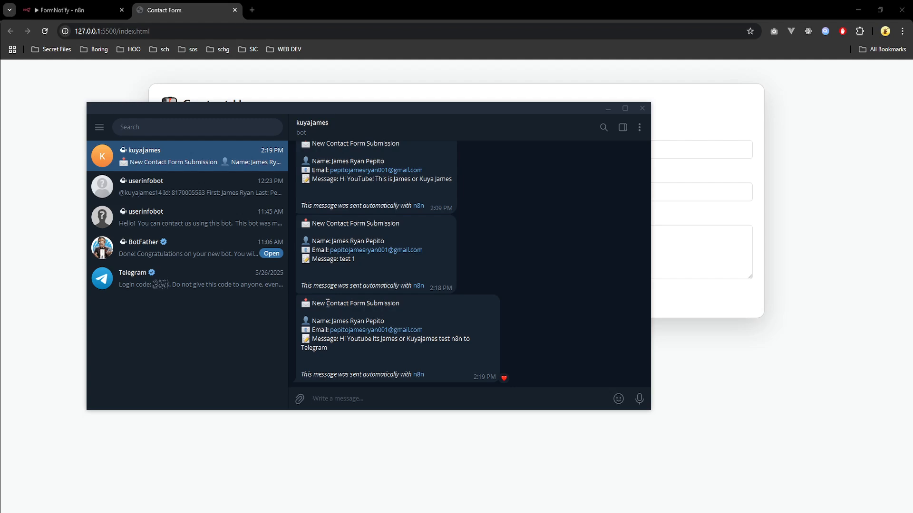
drag(327, 303, 398, 300)
double_click(364, 321)
drag(397, 339, 454, 340)
click(428, 340)
click(464, 341)
drag(462, 340, 467, 340)
click(194, 5)
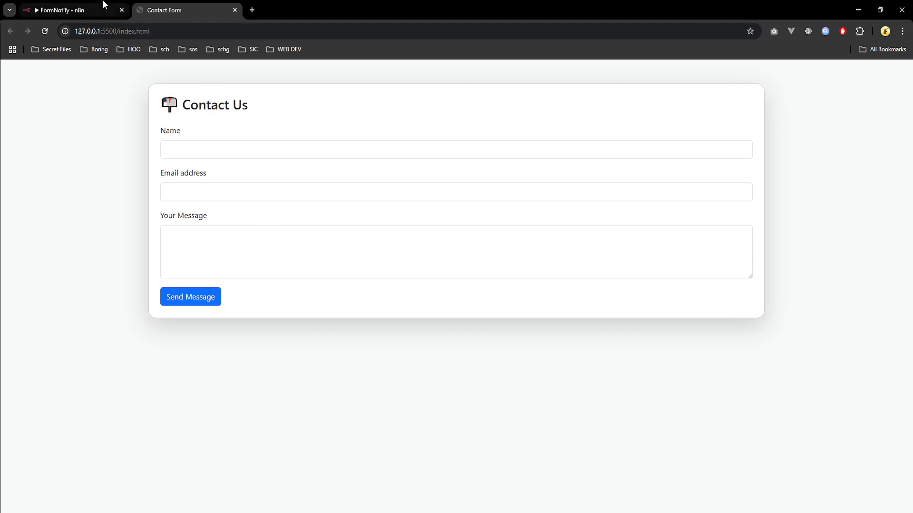
- Return to the FormNotify workflow in n8n and look over the chain from Webhook to Respond to Webhook
click(103, 6)
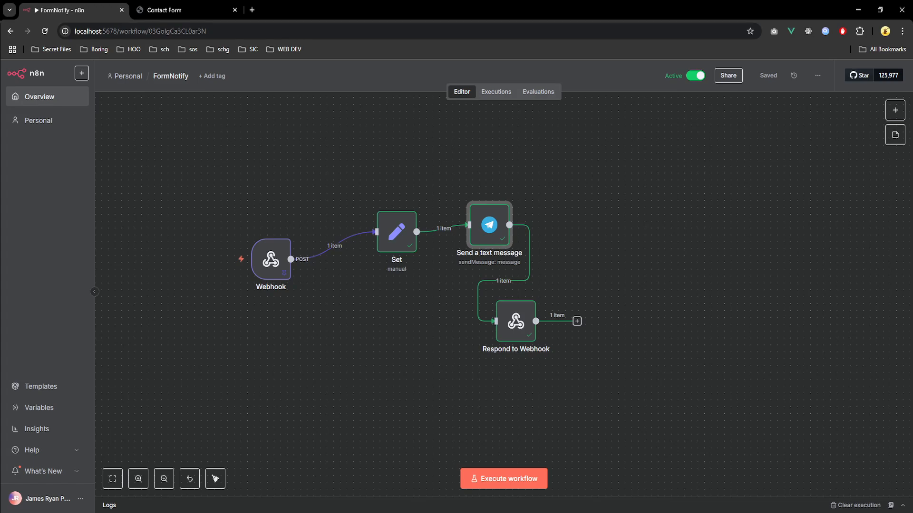
scroll(372, 257, up, 2)
scroll(374, 257, down, 3)
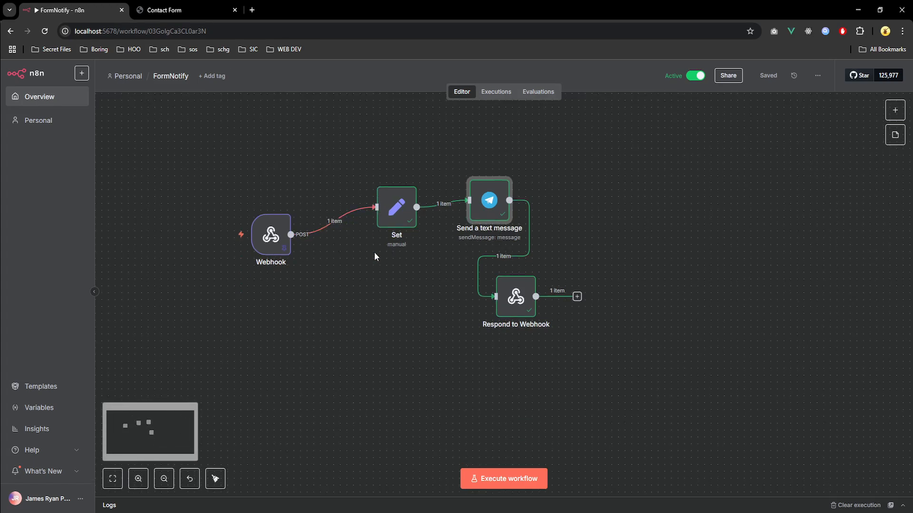
scroll(389, 242, down, 1)
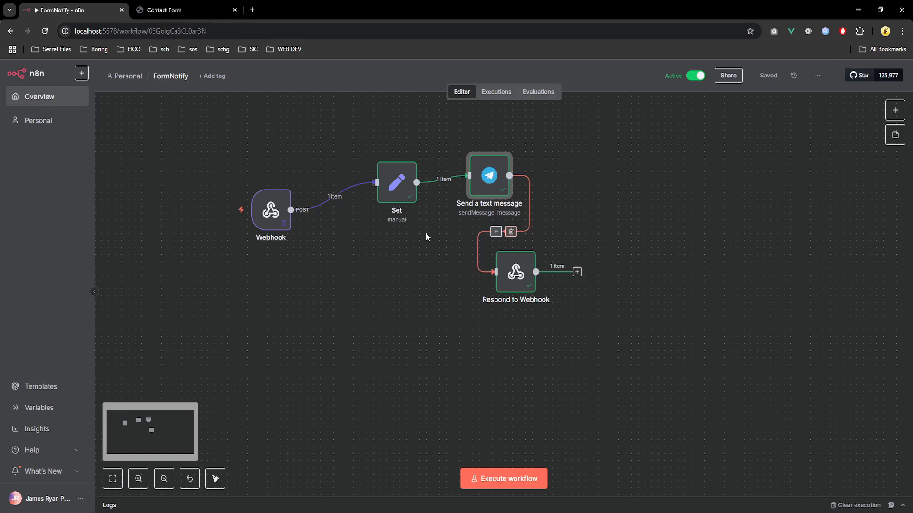